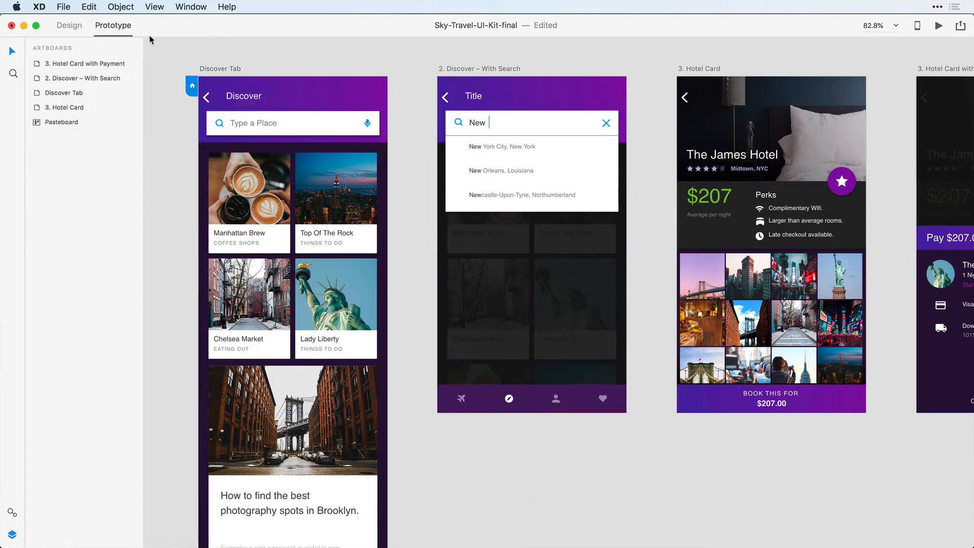
Step: Preview the prototype and test the link from the Discover screen's search field to the search results, closing the preview
click(939, 28)
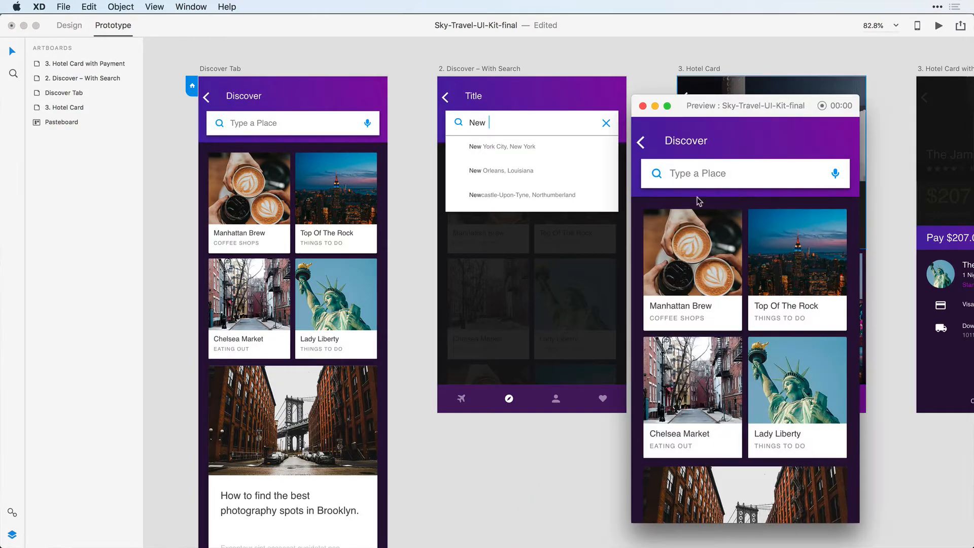
click(699, 175)
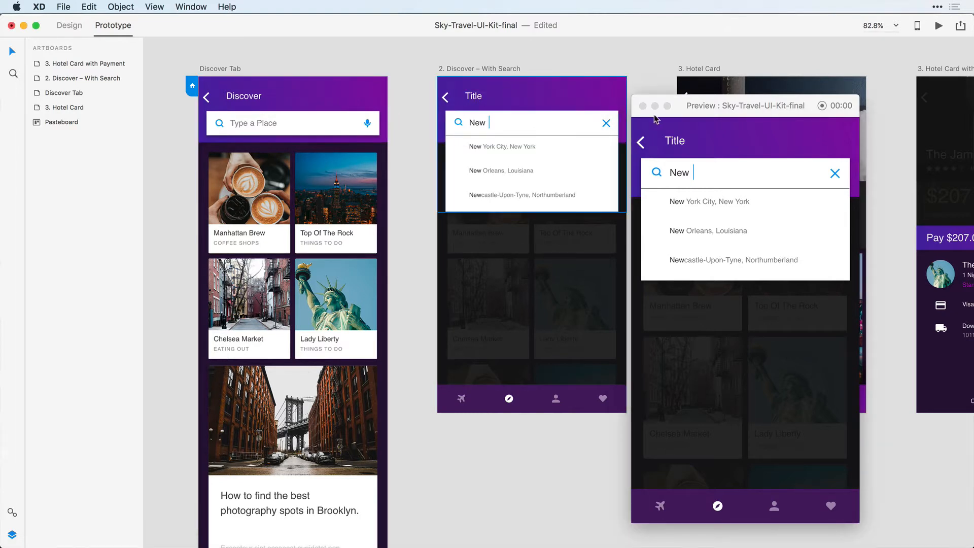
click(642, 106)
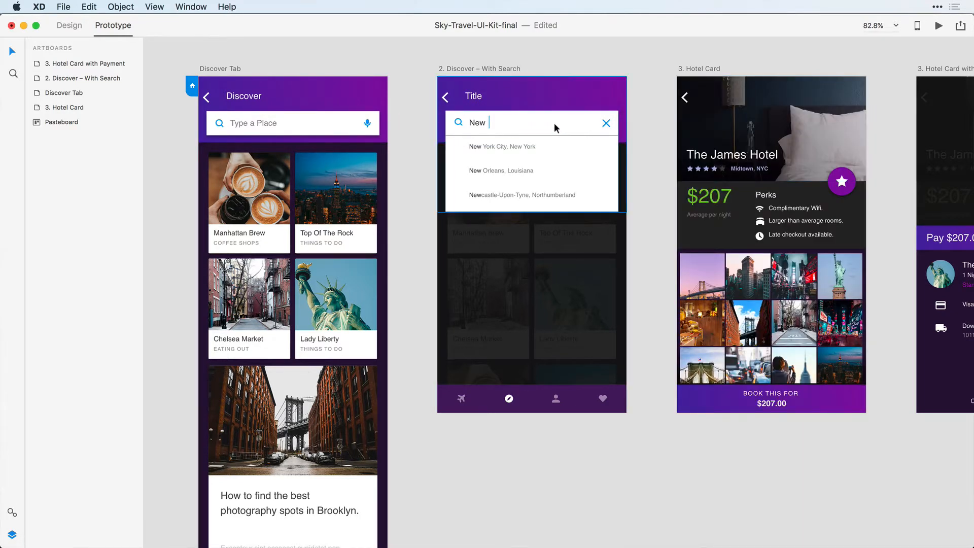
Step: Move the search drop-down header off the "2. Discover – With Search" artboard and delete the artboard's remaining contents
drag(556, 128, 577, 486)
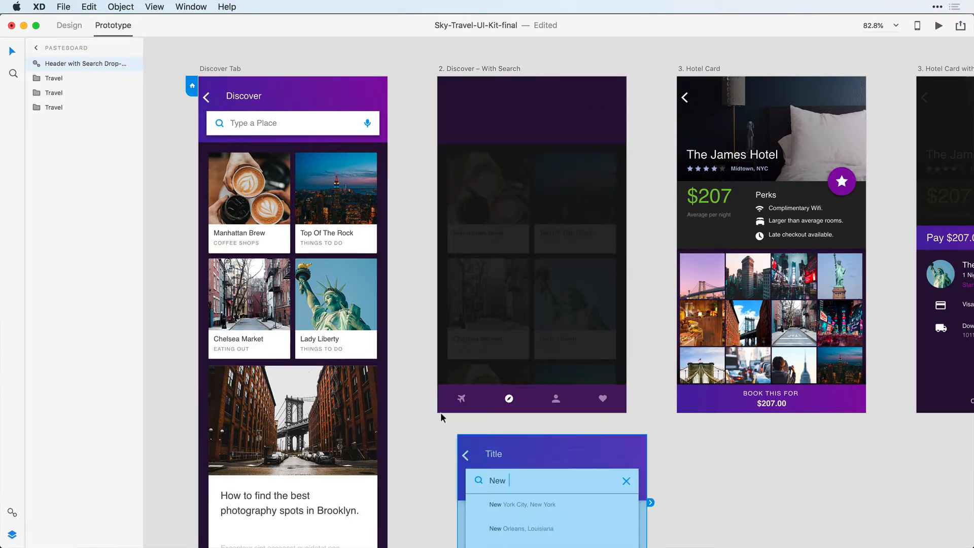
drag(420, 418, 628, 84)
key(Delete)
Step: Turn off the "2. Discover – With Search" artboard's fill in Design mode and move the search drop-down header back to its top edge
click(461, 69)
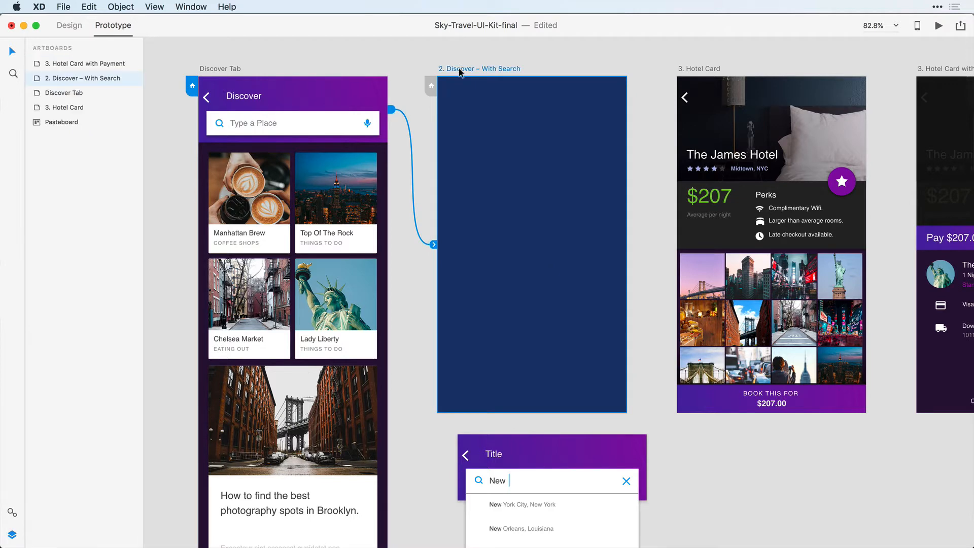
click(69, 26)
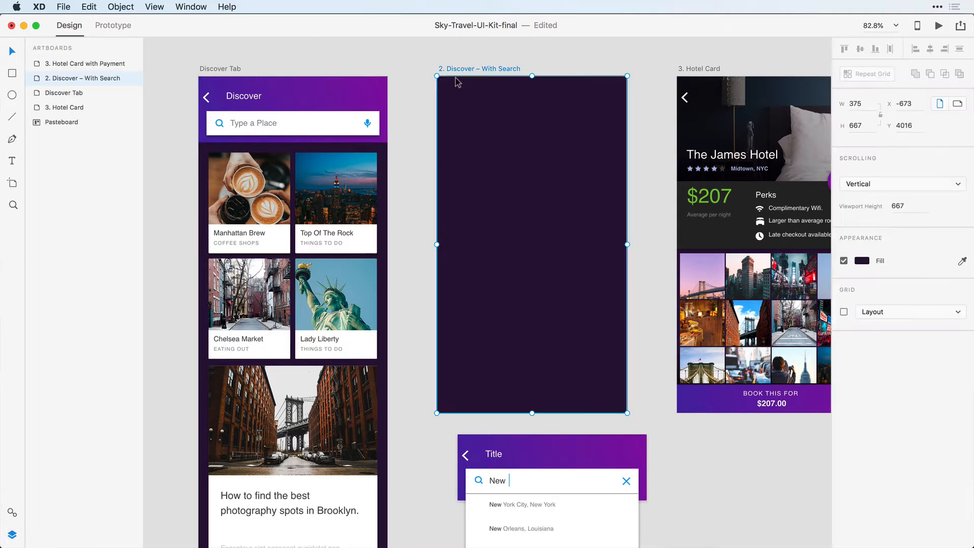
click(474, 104)
click(474, 84)
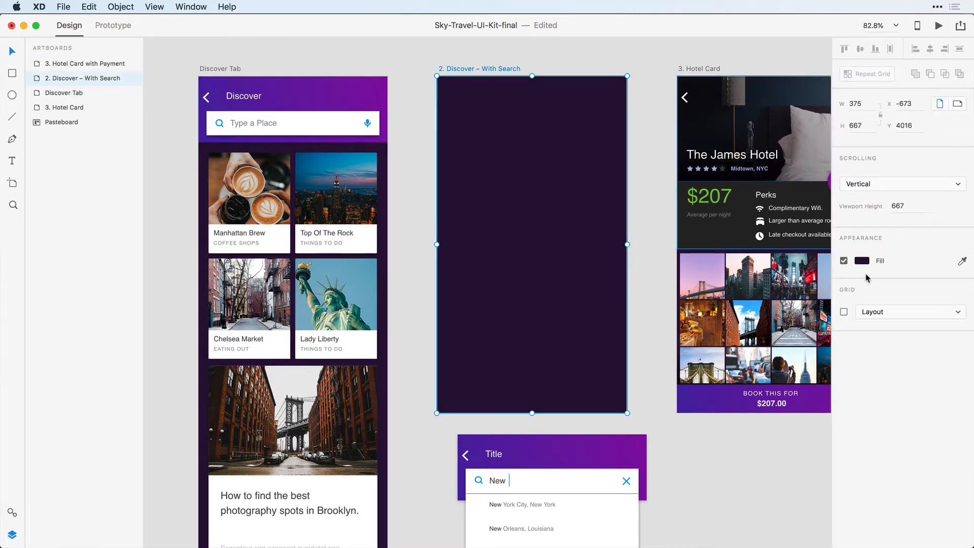
click(844, 262)
drag(574, 453, 551, 98)
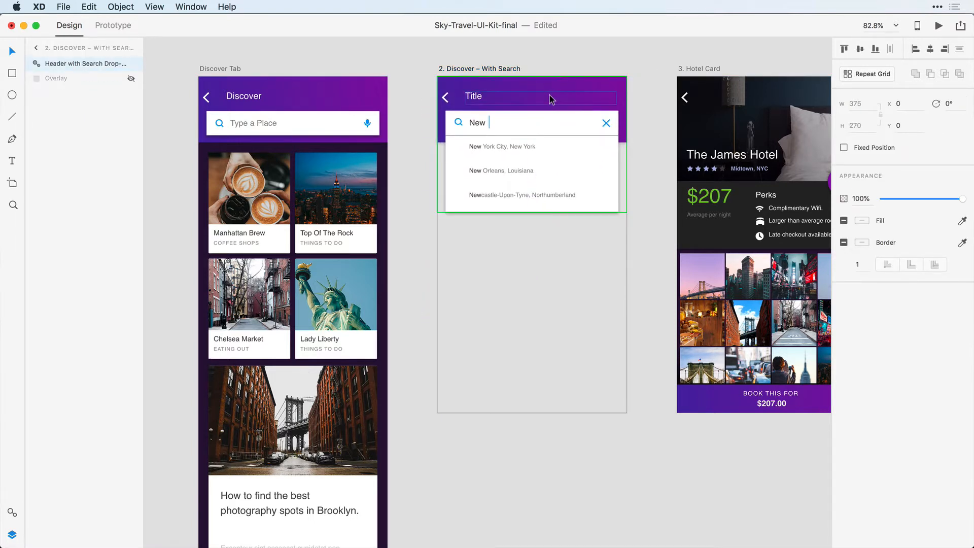
Step: Delete the title, back arrow, purple top bar and Top Bar Distance spacer from the search drop-down header
double_click(543, 98)
key(Delete)
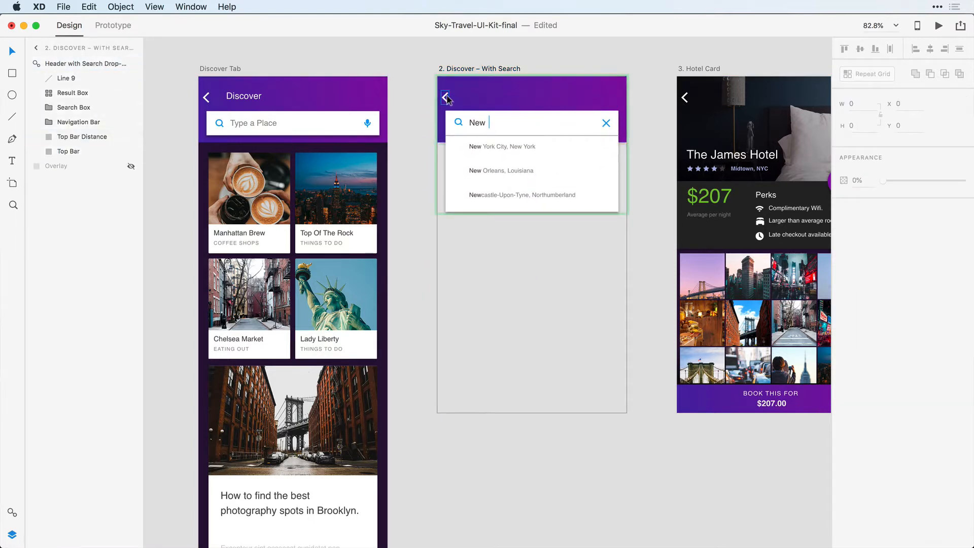
click(446, 98)
key(Delete)
click(461, 95)
key(Delete)
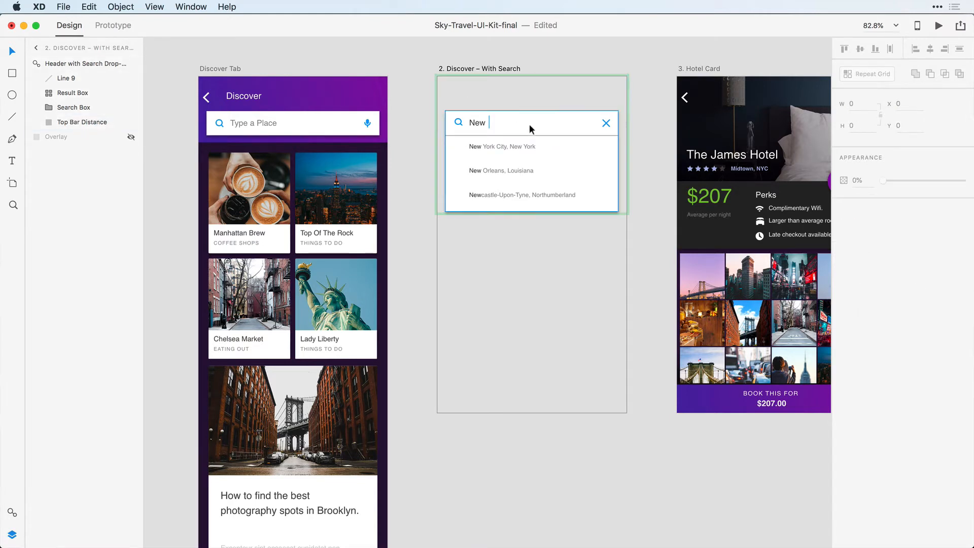
drag(519, 117, 518, 99)
key(ctrl+z)
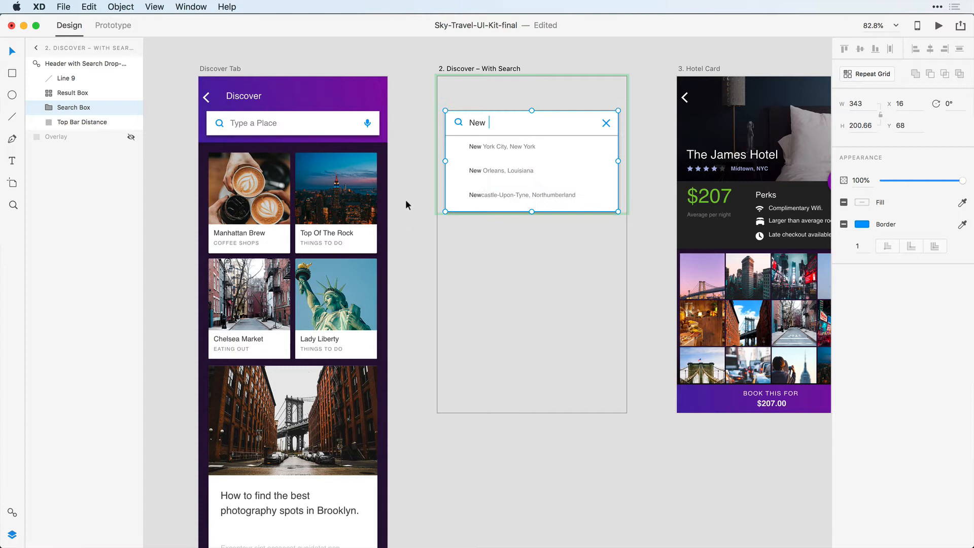
click(484, 85)
key(Delete)
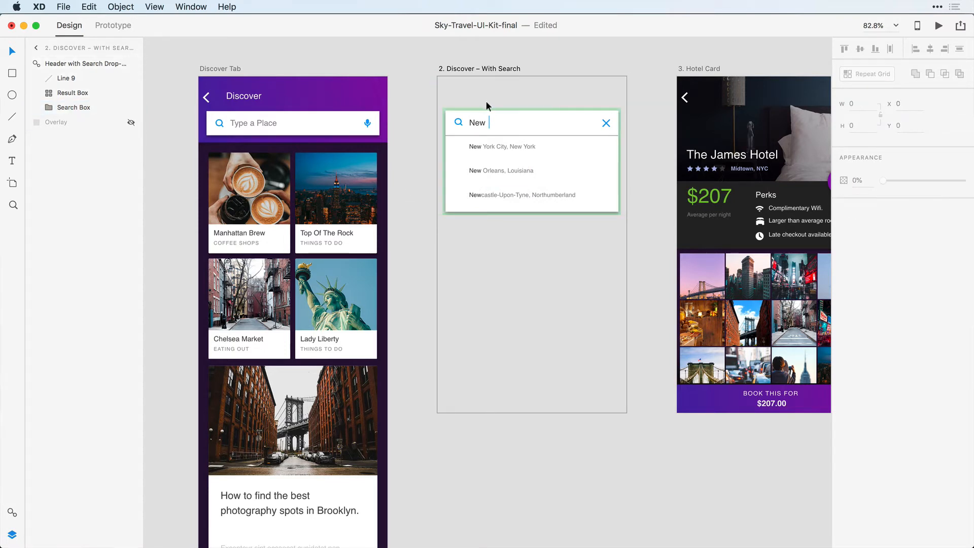
Step: Move the search box, result box and divider line together up near the artboard's top, to Y 11
drag(405, 117, 500, 139)
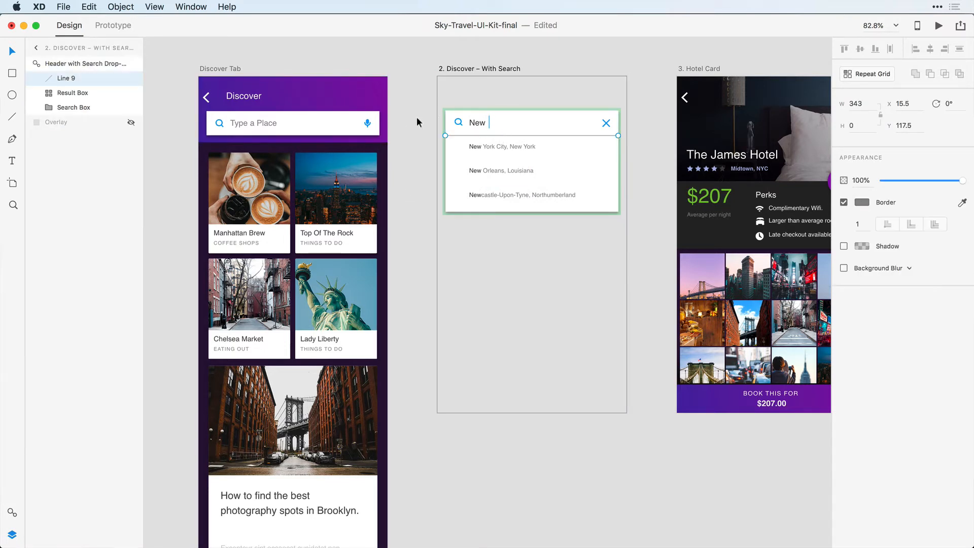
drag(433, 102, 656, 250)
drag(584, 193, 580, 161)
drag(522, 116, 524, 117)
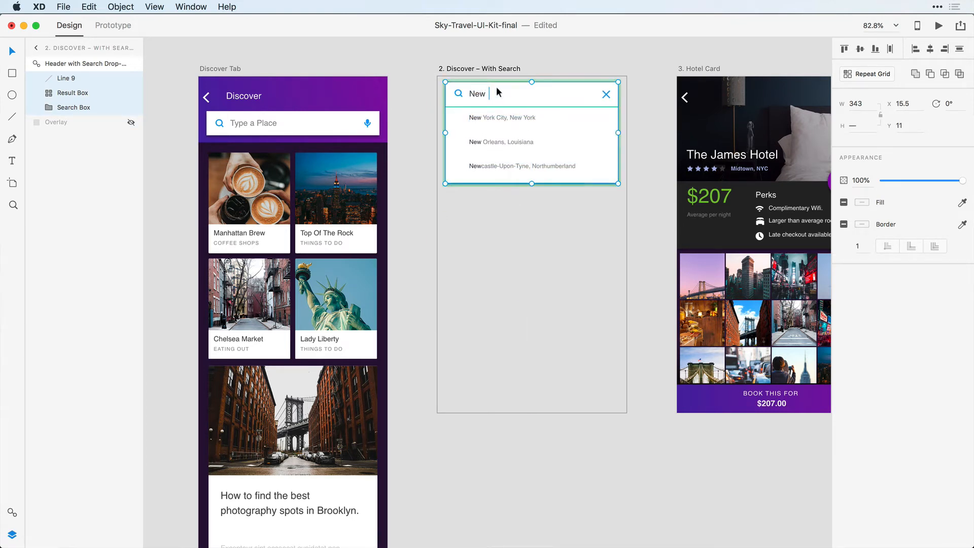
Step: Shorten the "2. Discover – With Search" artboard so it ends just below the search results box
click(491, 69)
drag(532, 413, 532, 192)
click(522, 242)
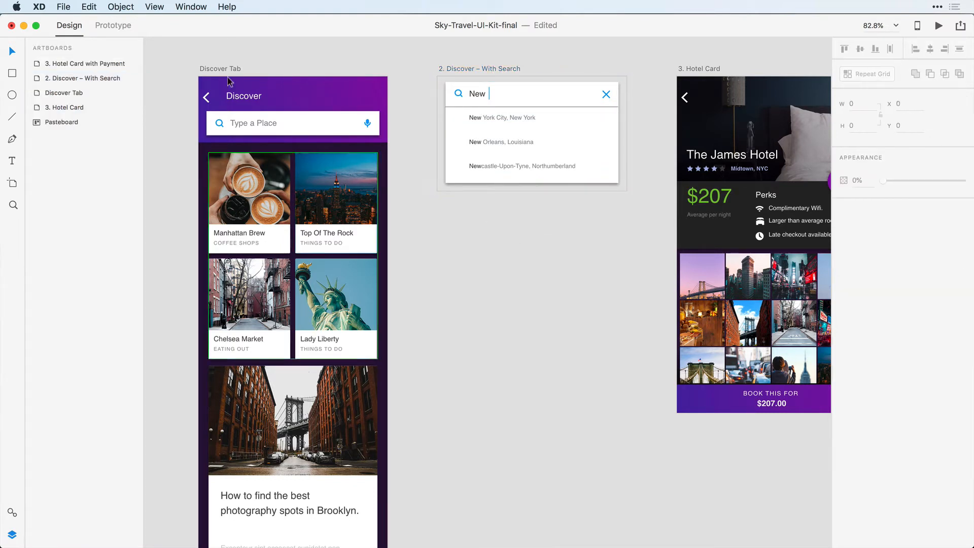
Step: Change the Discover header's link to "2. Discover – With Search" into an overlay, and align it over the header's search field
click(114, 26)
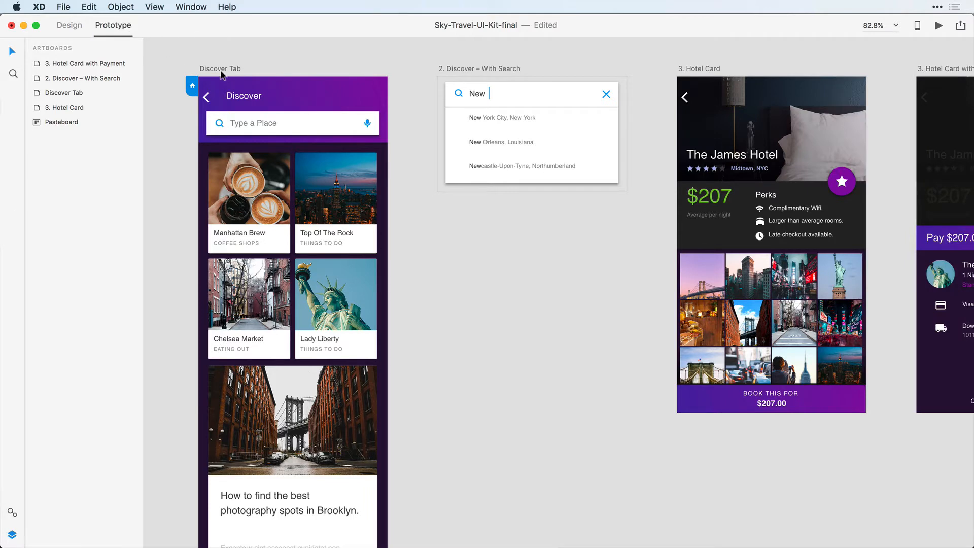
click(221, 72)
click(434, 134)
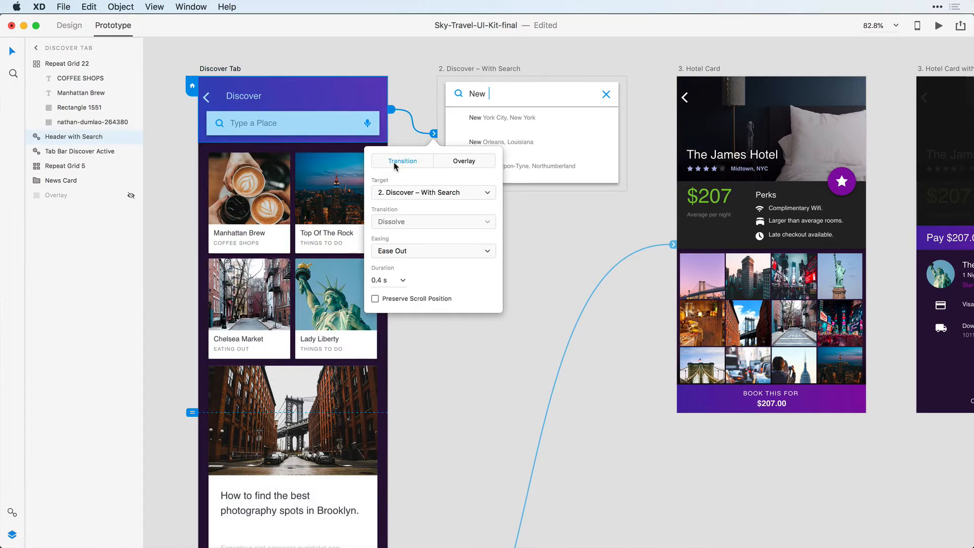
click(462, 162)
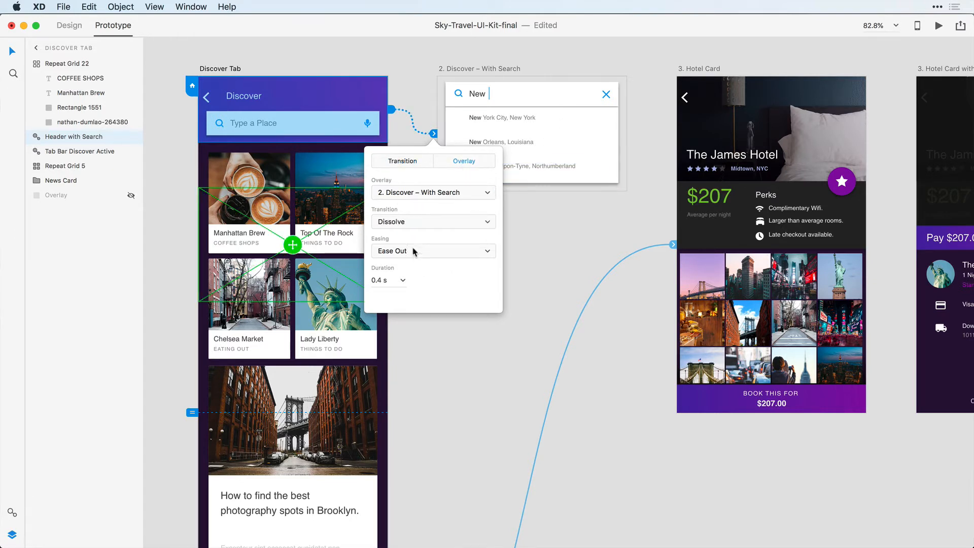
click(418, 223)
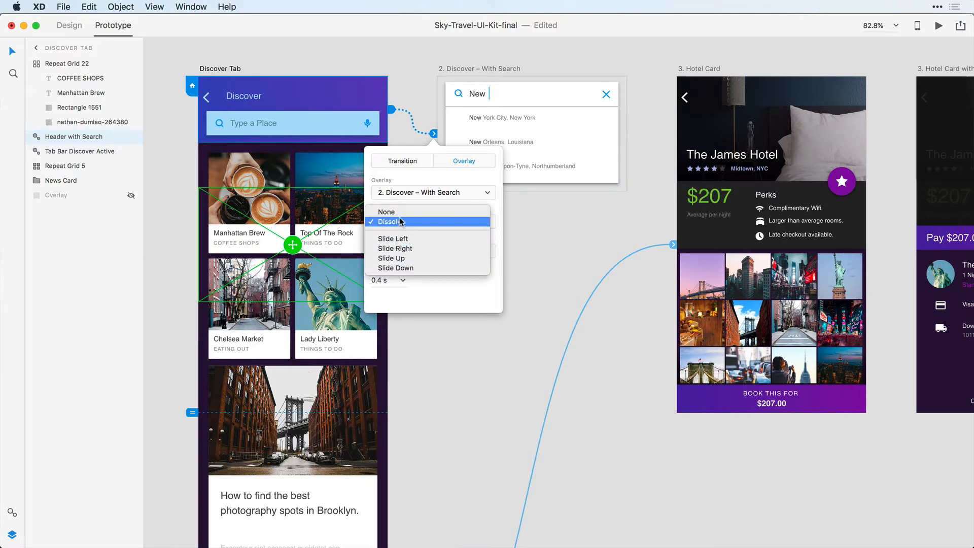
click(454, 307)
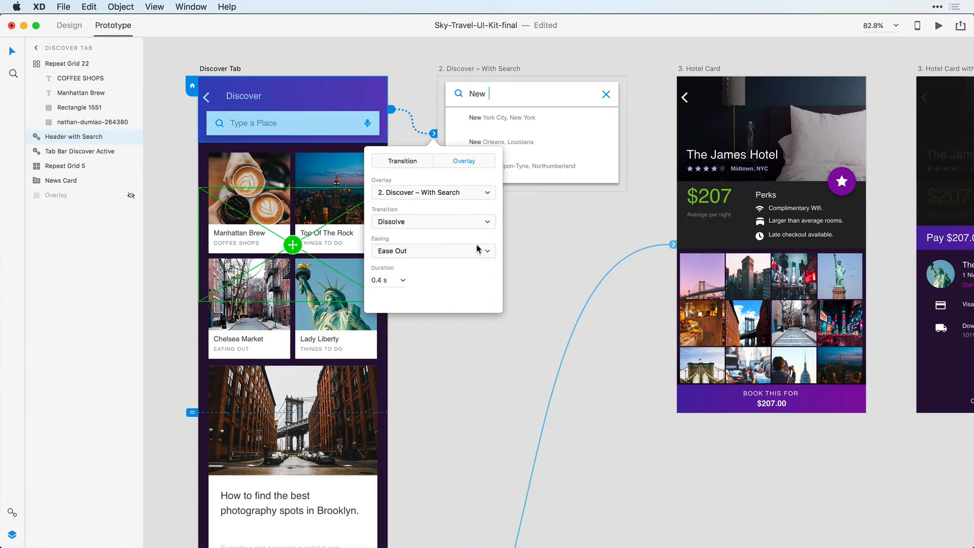
drag(296, 241, 277, 166)
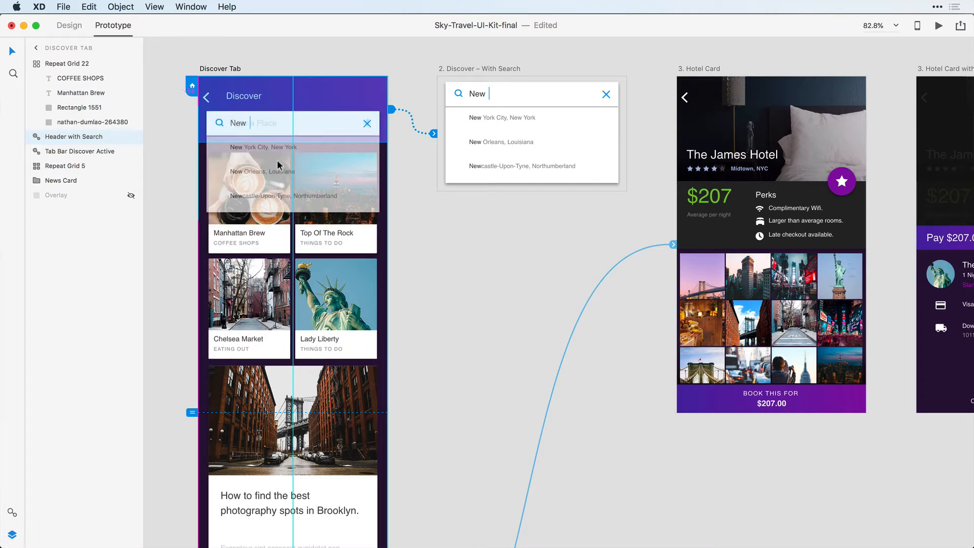
drag(277, 165, 278, 164)
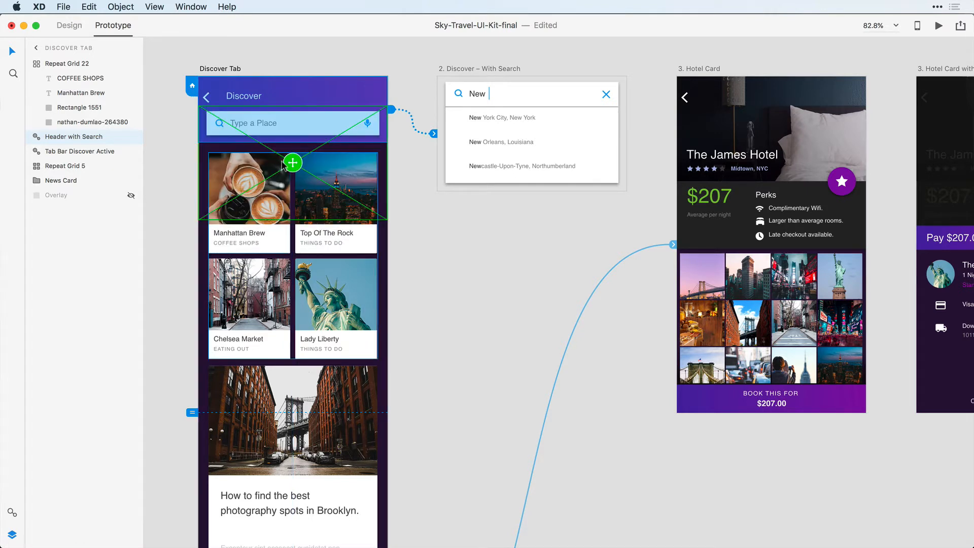
Step: Preview the prototype, opening and dismissing the search overlay from the search field, and close the preview
click(940, 27)
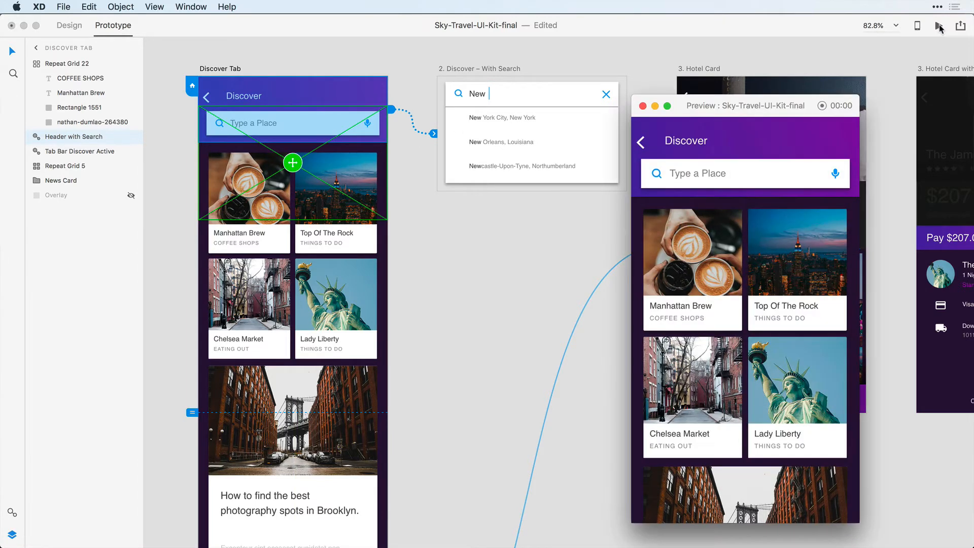
click(702, 171)
click(701, 363)
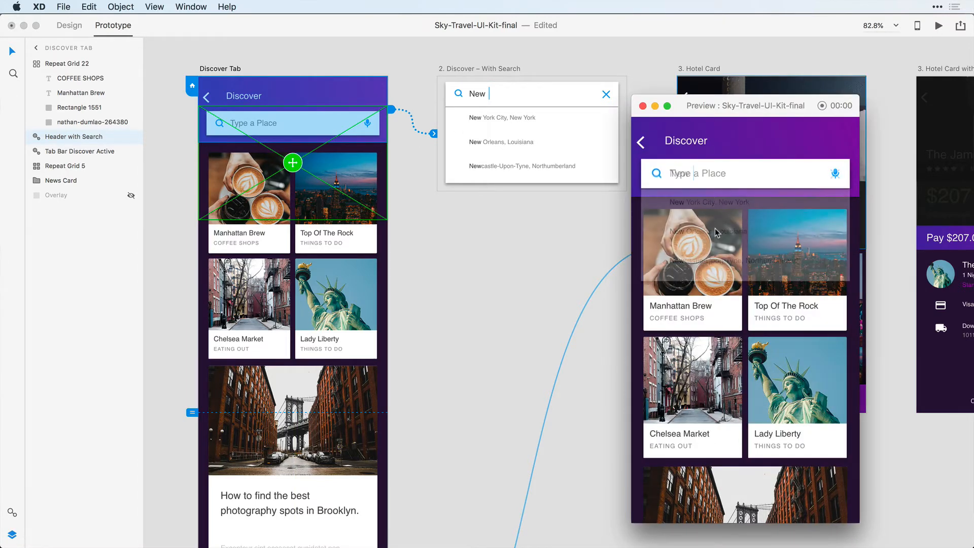
click(706, 177)
click(696, 172)
click(696, 172)
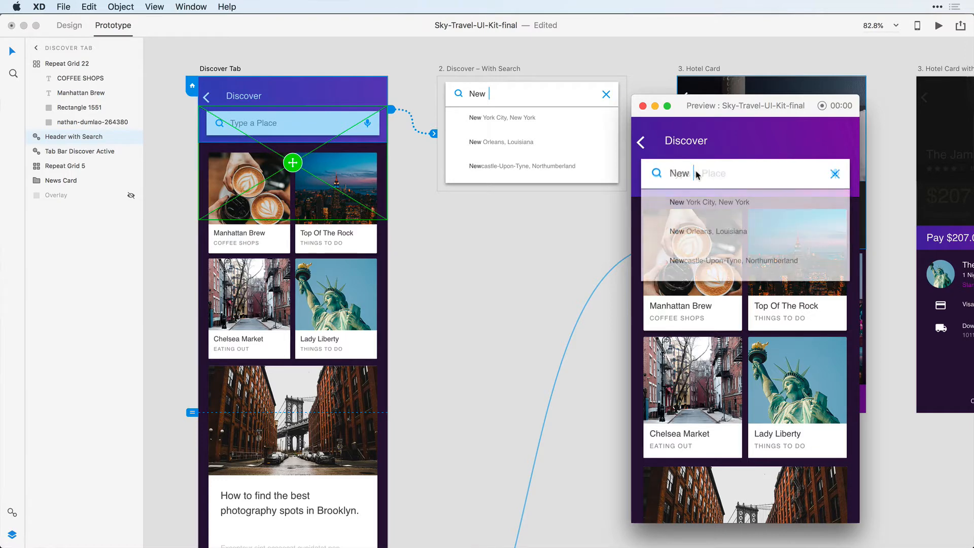
click(627, 160)
click(642, 106)
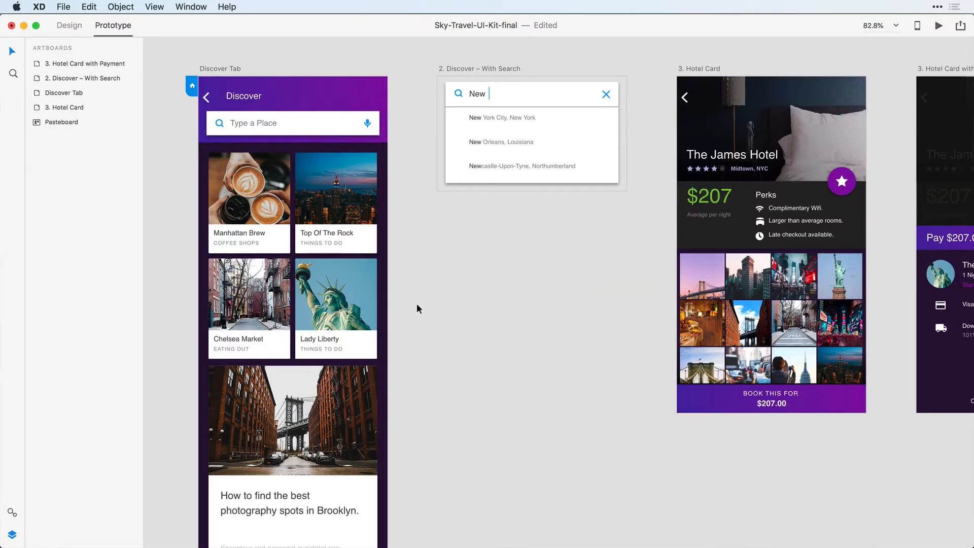
Step: Enable Fixed Position on the Discover Tab's header in Design mode and check the same setting on the tab bar
click(229, 86)
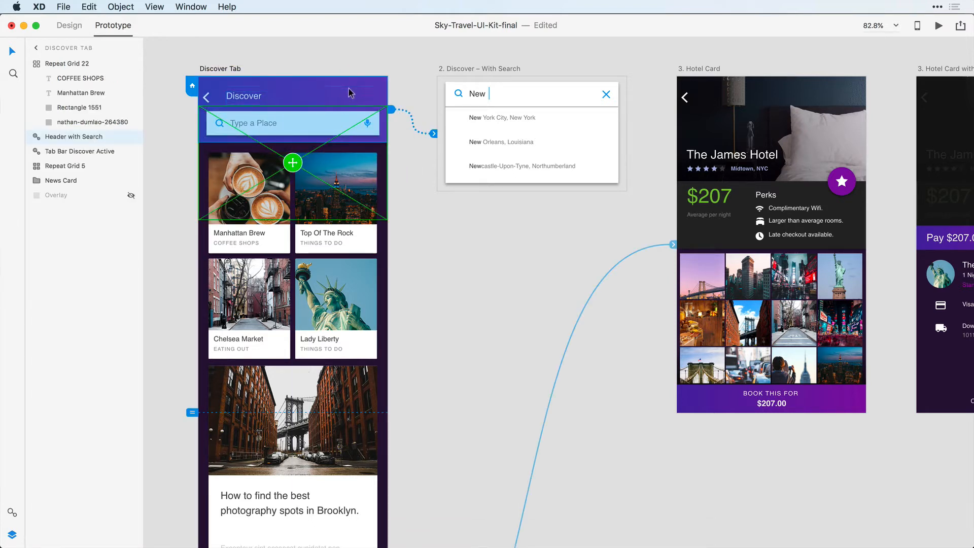
click(67, 27)
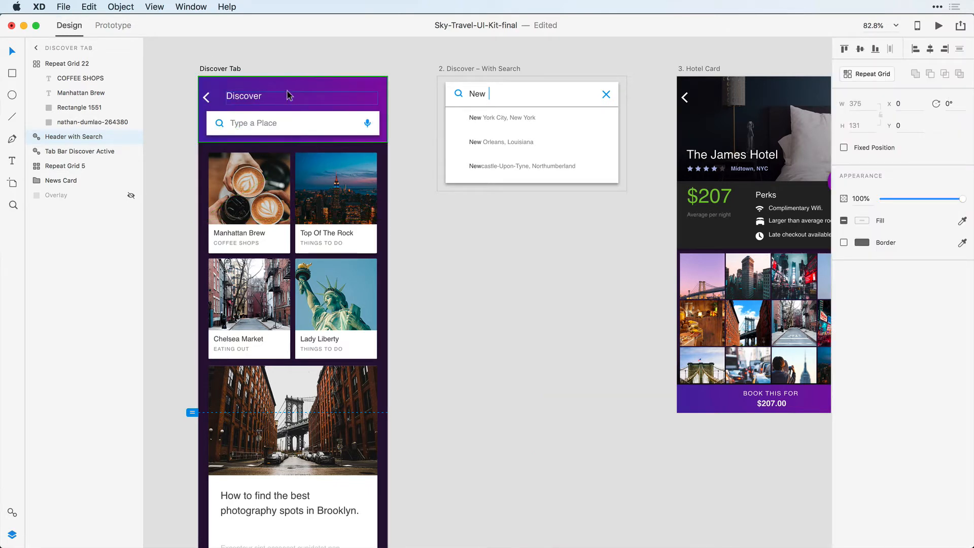
click(844, 148)
scroll(459, 254, down, 5)
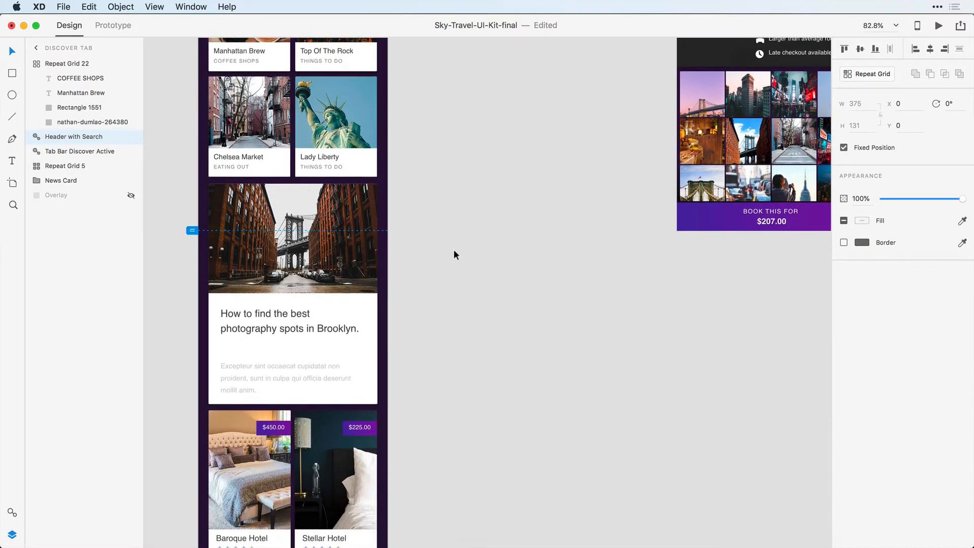
scroll(455, 254, down, 9)
click(326, 412)
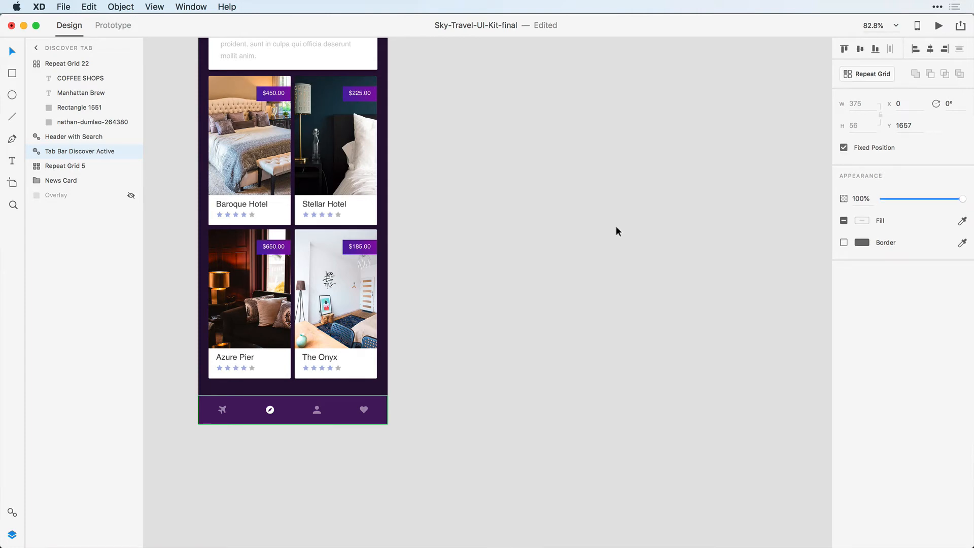
Step: Preview the Discover screen and scroll it to test the fixed header and tab bar
scroll(500, 236, up, 7)
click(938, 27)
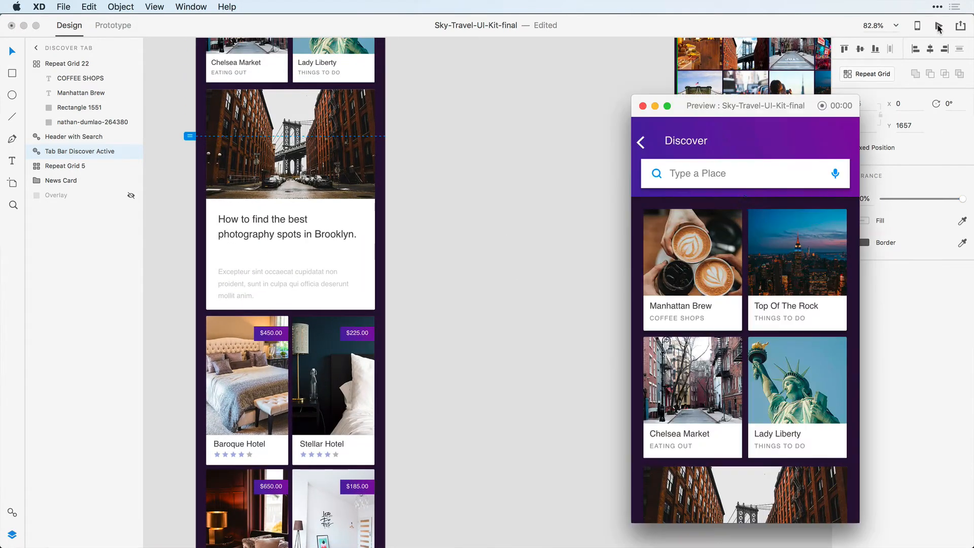
scroll(714, 223, down, 3)
scroll(715, 225, up, 3)
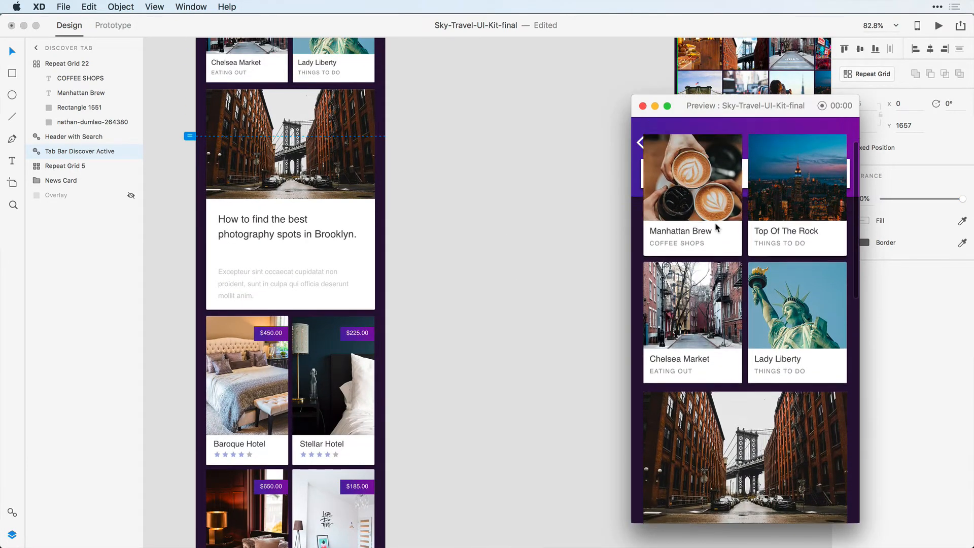
scroll(715, 225, down, 3)
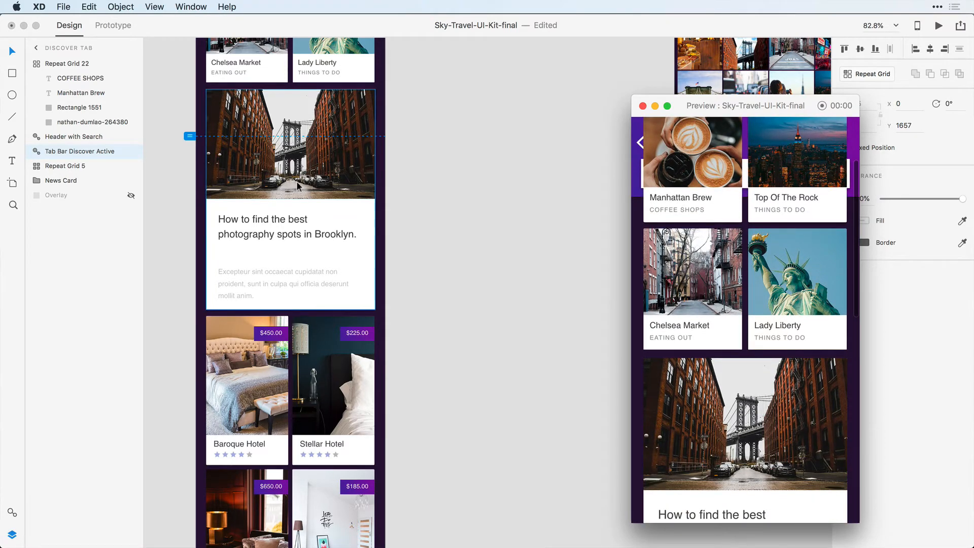
Step: Bring the Discover Tab's header to the front of the artboard's layers
scroll(297, 181, up, 10)
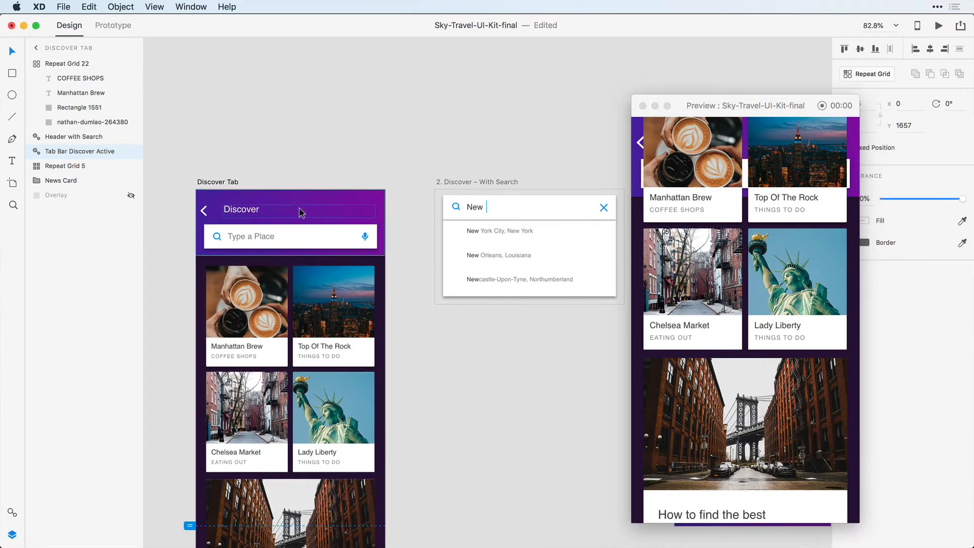
click(297, 210)
key(super+shift+bracketright)
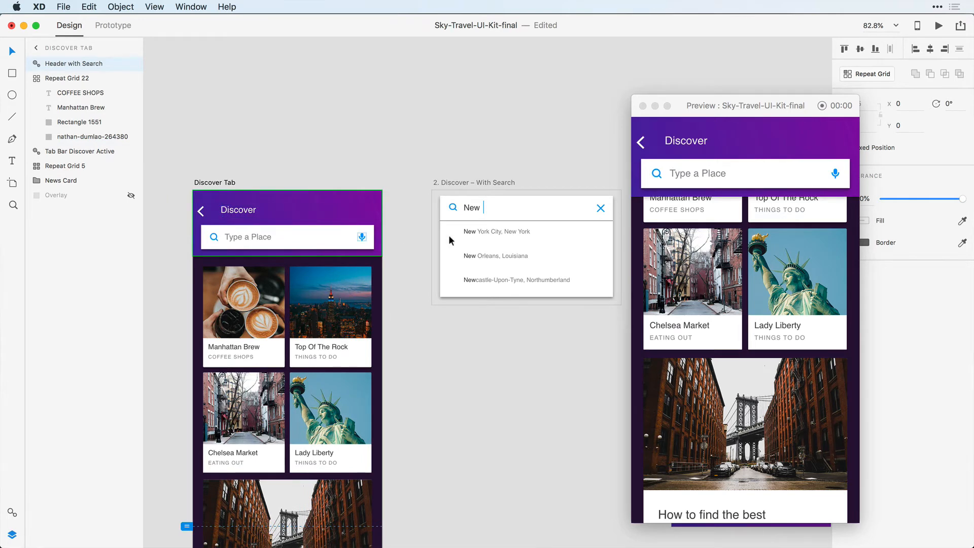
Step: Test the Discover screen in the preview by scrolling it and opening and dismissing the search overlay over the fixed header
scroll(756, 181, down, 3)
scroll(756, 181, up, 3)
click(756, 176)
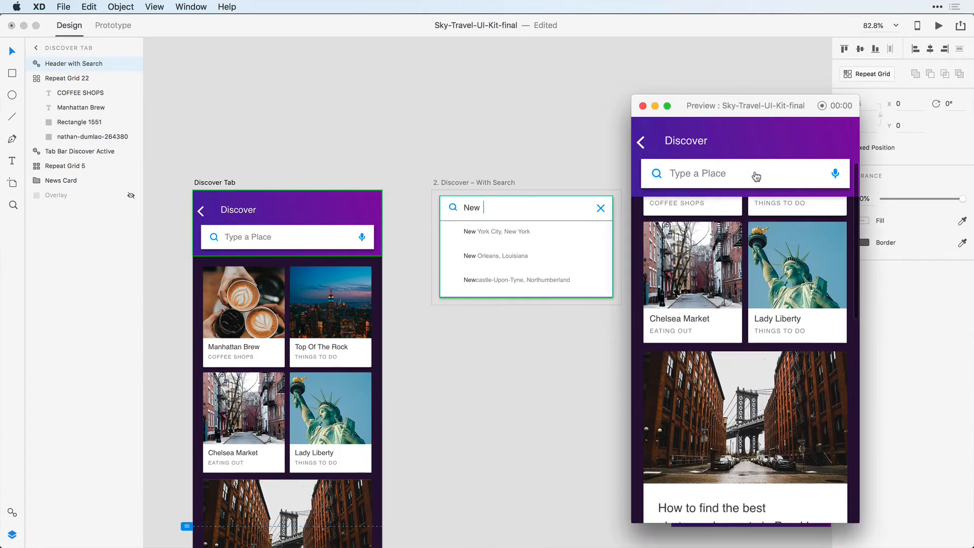
click(731, 180)
click(734, 363)
scroll(734, 363, down, 3)
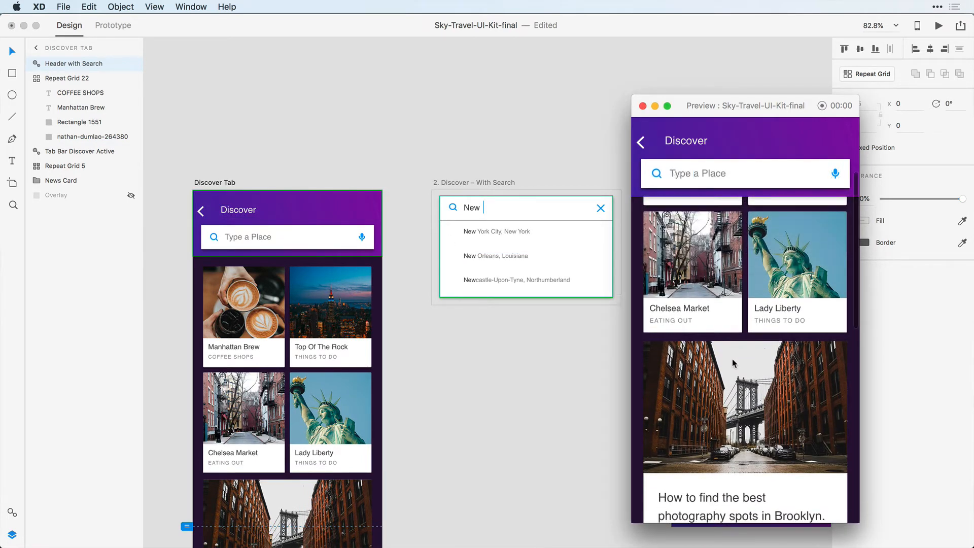
click(730, 181)
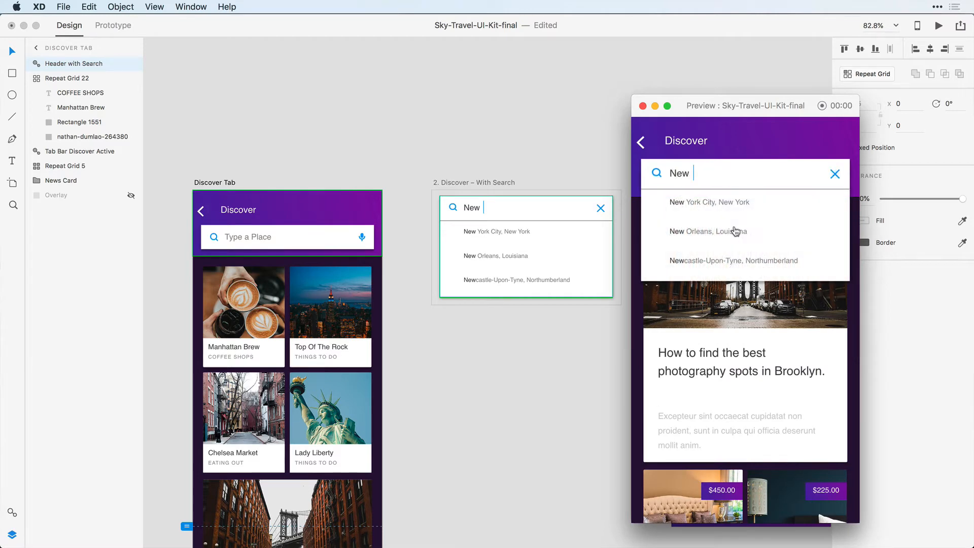
click(726, 261)
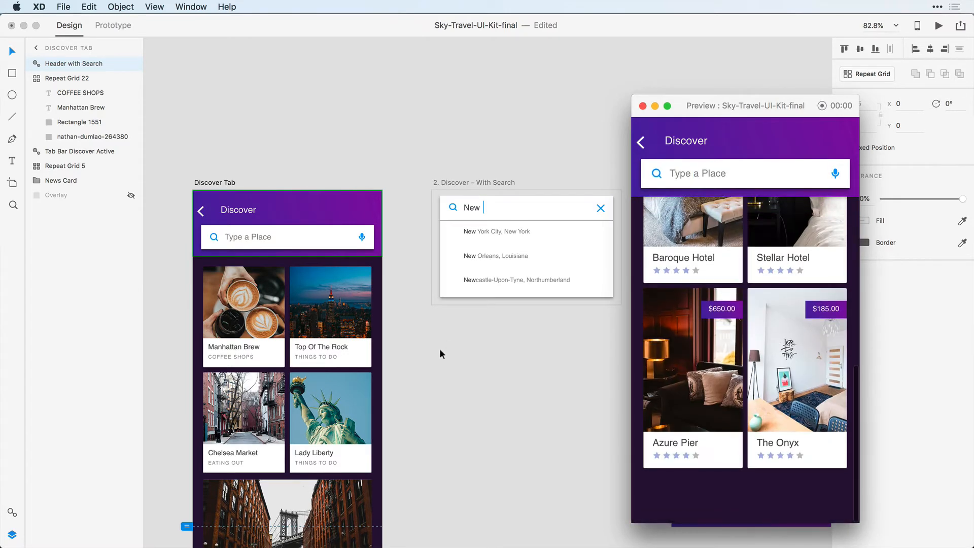
Step: Move the Discover Tab's tab bar up to the bottom edge of the initial viewport, at Y 611
click(441, 353)
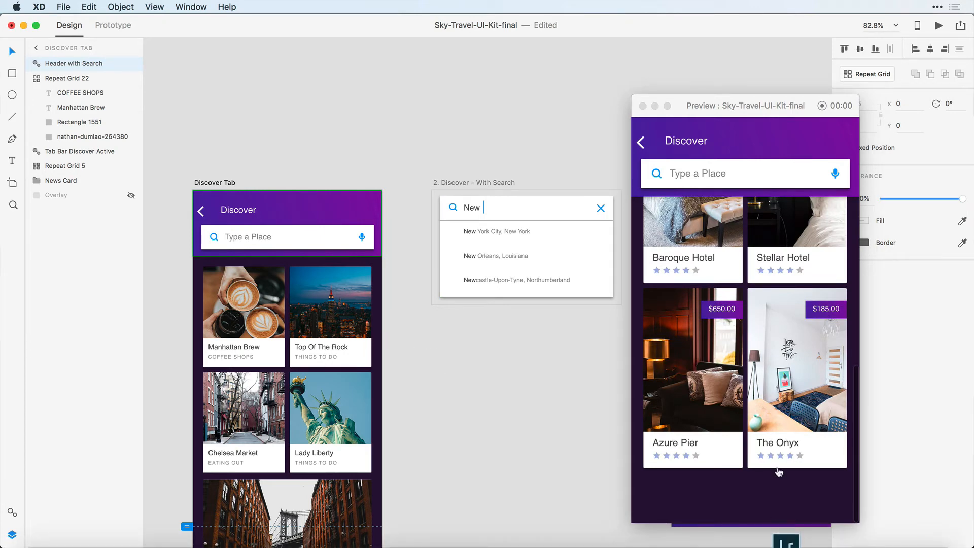
scroll(379, 403, down, 15)
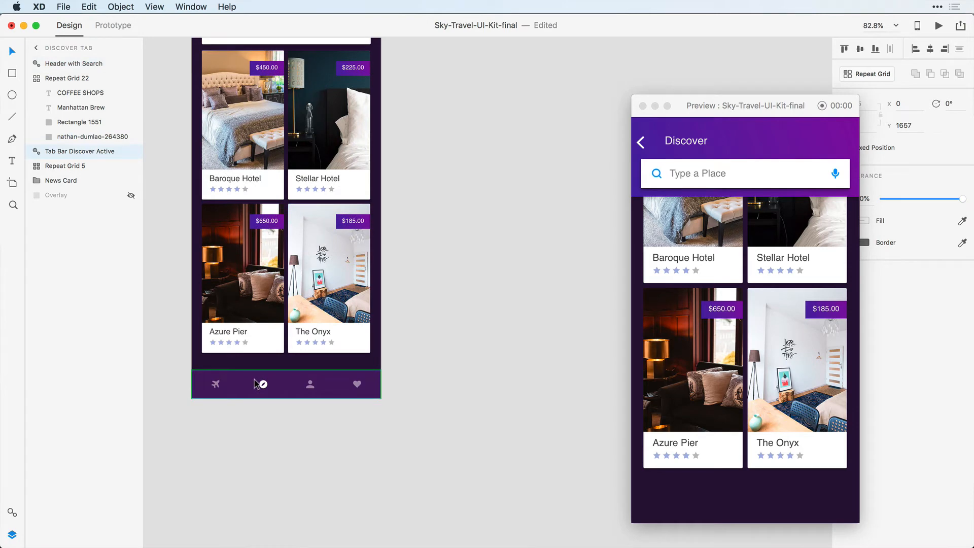
scroll(267, 382, up, 5)
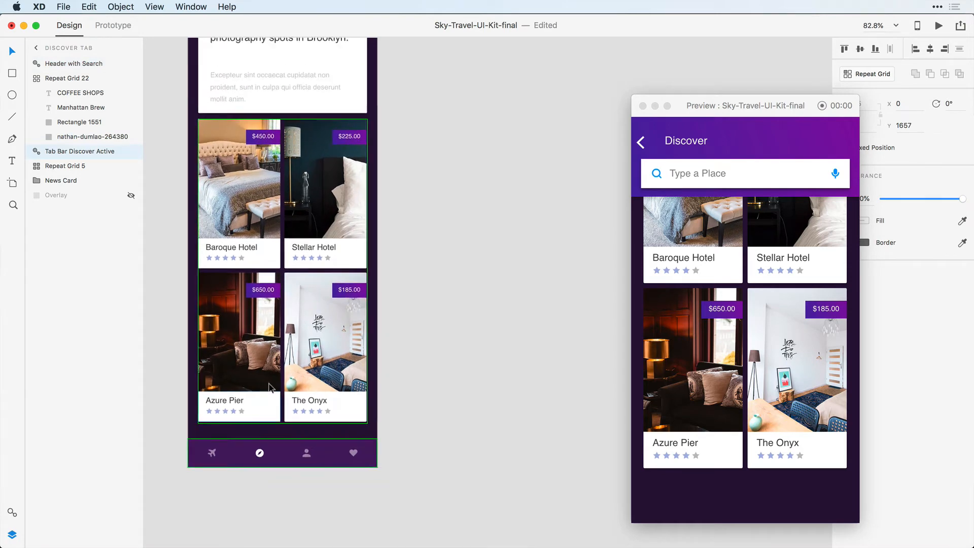
scroll(276, 385, up, 2)
scroll(278, 385, down, 3)
scroll(277, 386, down, 6)
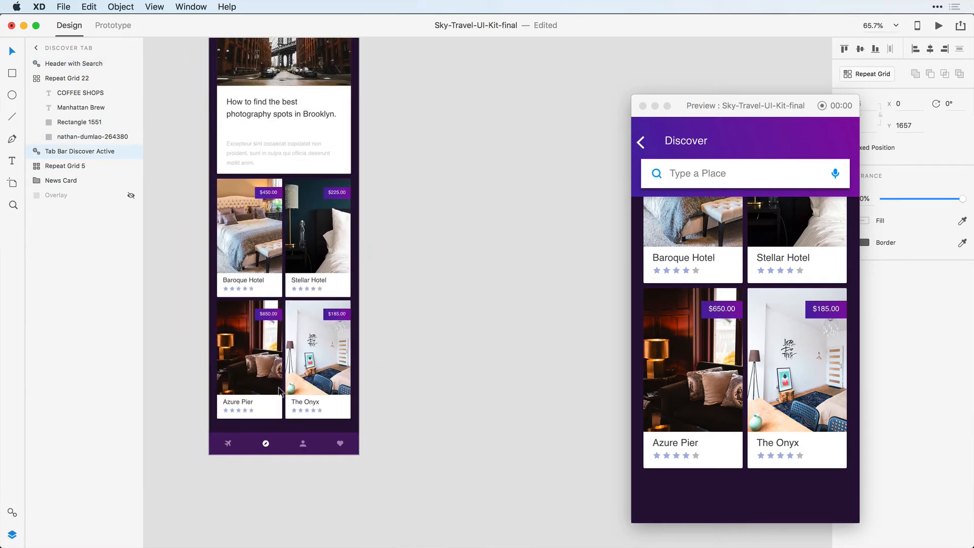
drag(268, 428, 267, 99)
scroll(246, 100, up, 10)
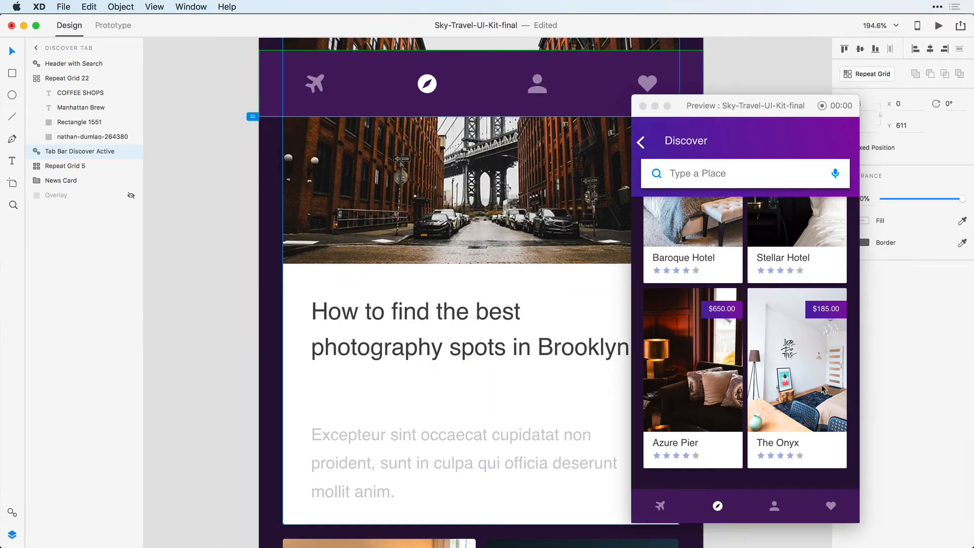
Step: Test the fixed header and tab bar in the preview by scrolling the Discover screen and opening the search overlay
scroll(794, 381, down, 5)
scroll(794, 382, down, 3)
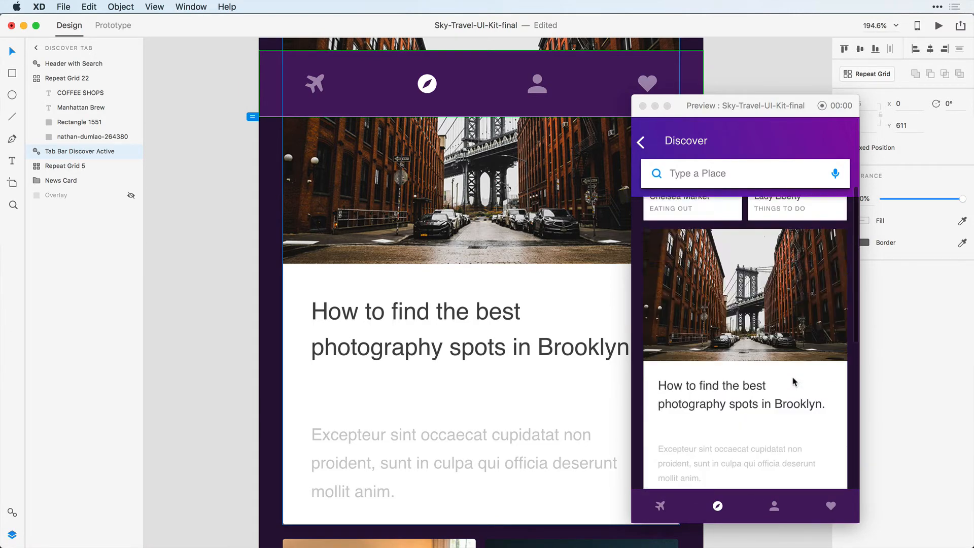
scroll(794, 386, up, 5)
click(727, 173)
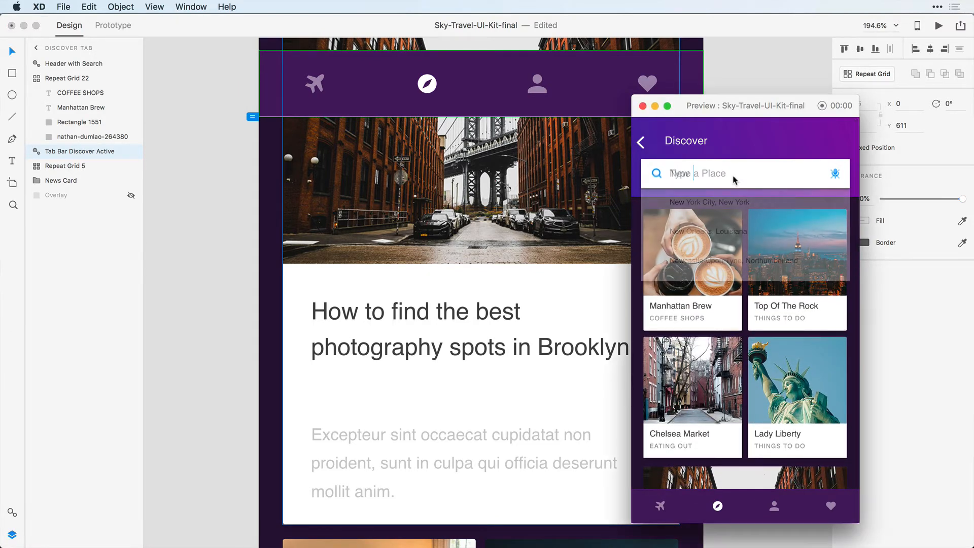
scroll(779, 399, down, 3)
scroll(777, 398, up, 5)
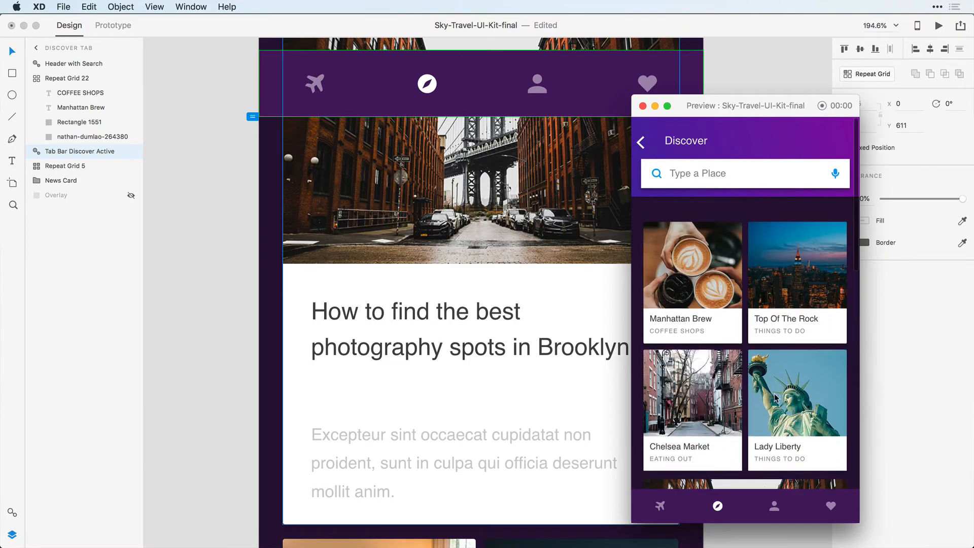
scroll(777, 398, down, 10)
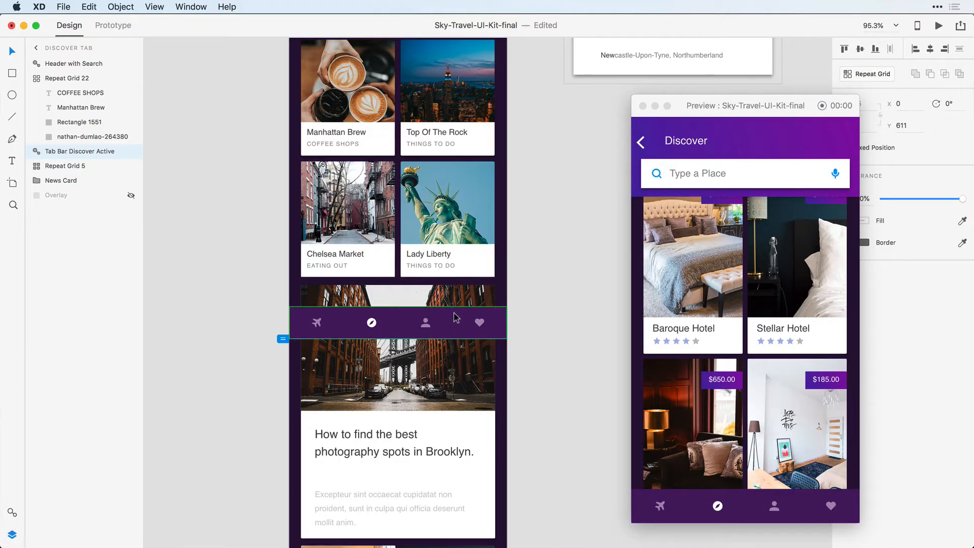
Step: Set the opacity of the Tab Base shape inside the tab bar to 86% and enable Background Blur on it
double_click(455, 317)
click(451, 318)
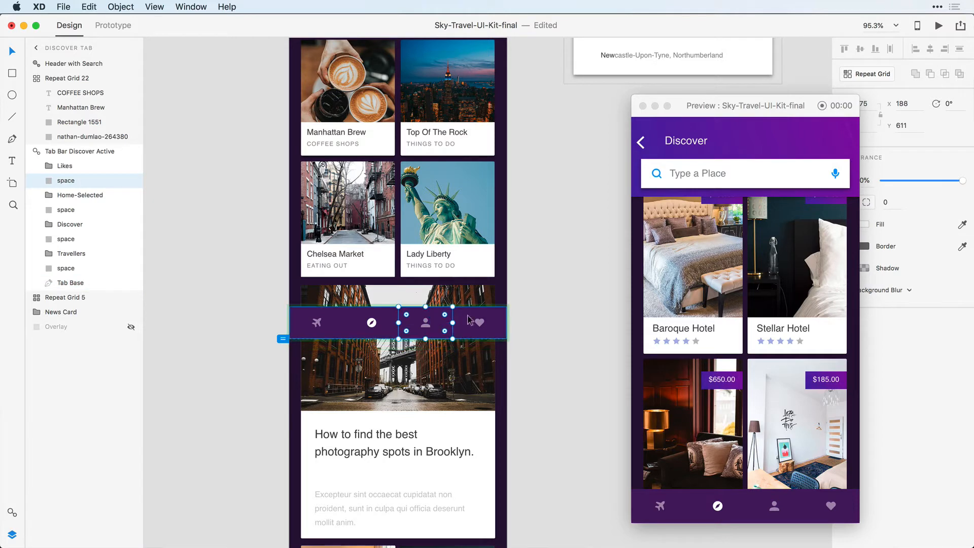
click(470, 318)
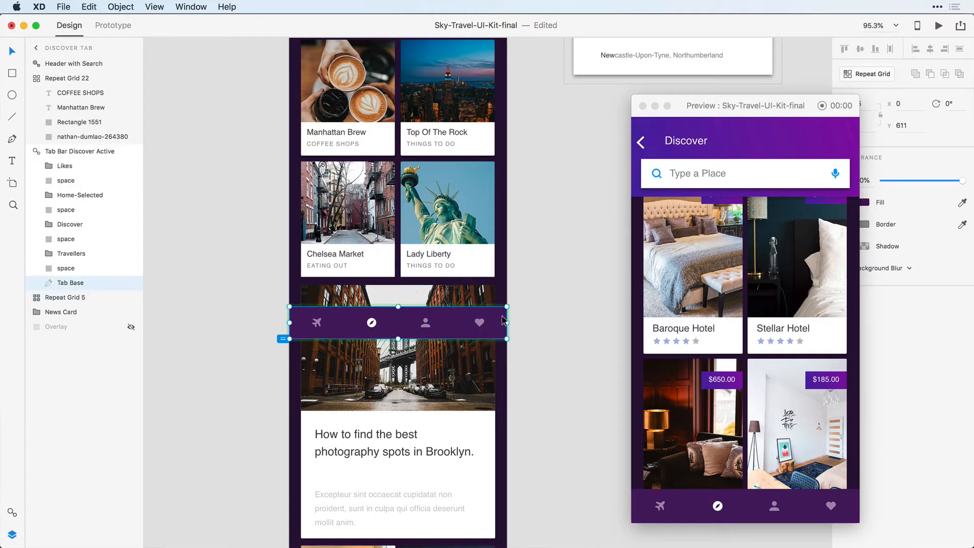
drag(502, 316, 488, 339)
key(super+z)
drag(840, 102, 762, 110)
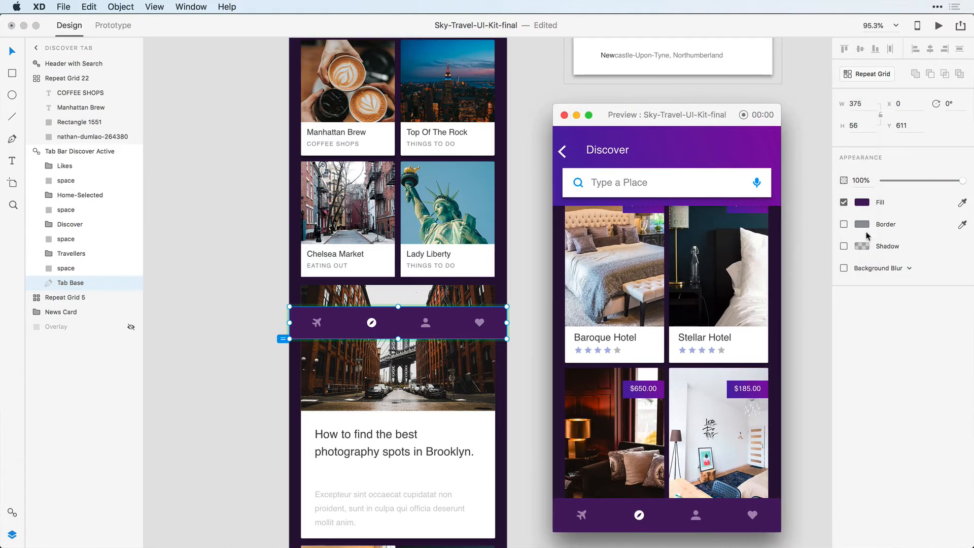
drag(951, 181, 950, 181)
click(894, 268)
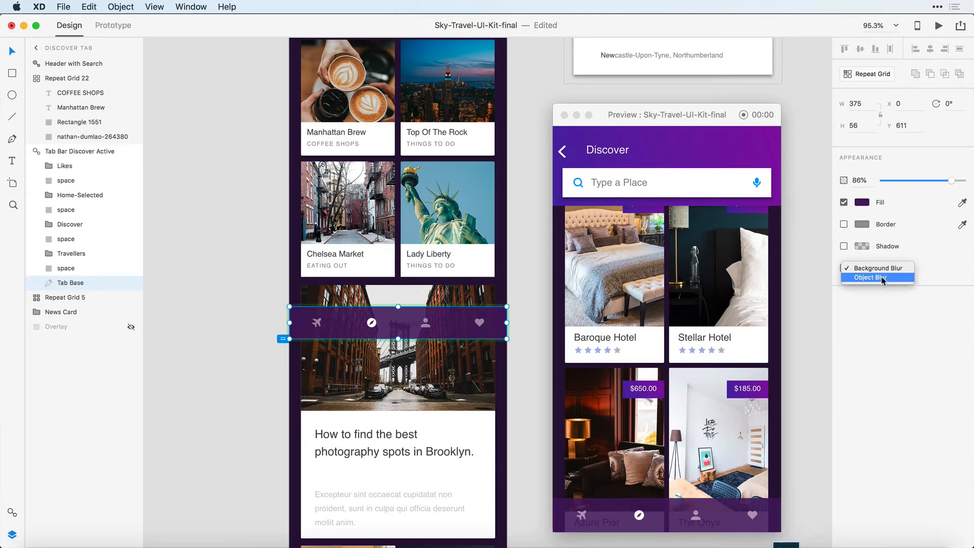
click(843, 267)
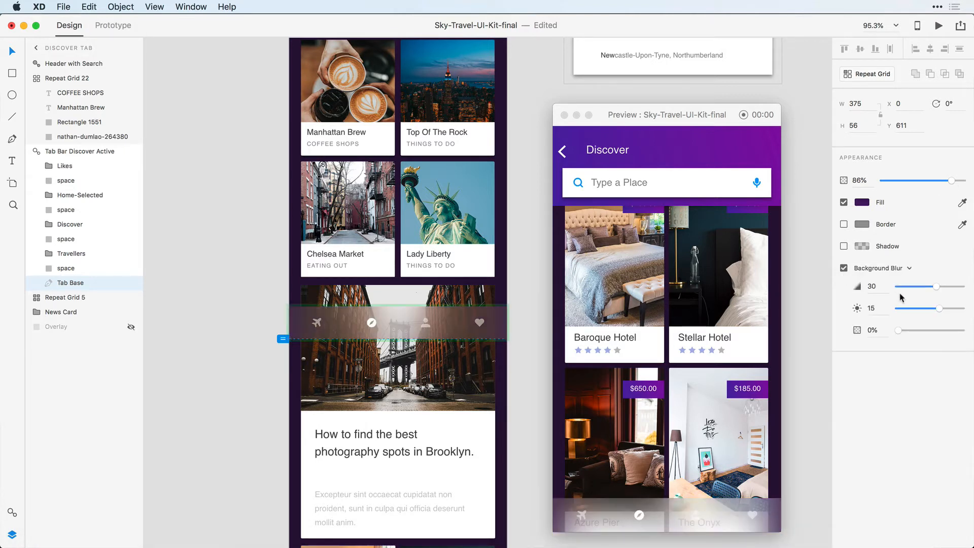
Step: Set the Tab Base's background blur to amount 16, brightness -15 and opacity 44%, and its overall opacity to 100%
drag(934, 288, 928, 332)
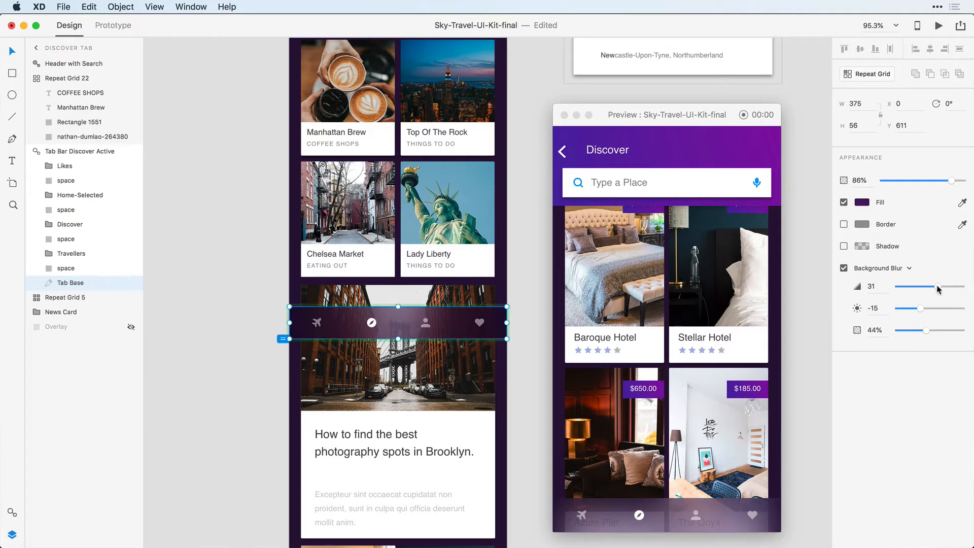
drag(937, 288, 949, 287)
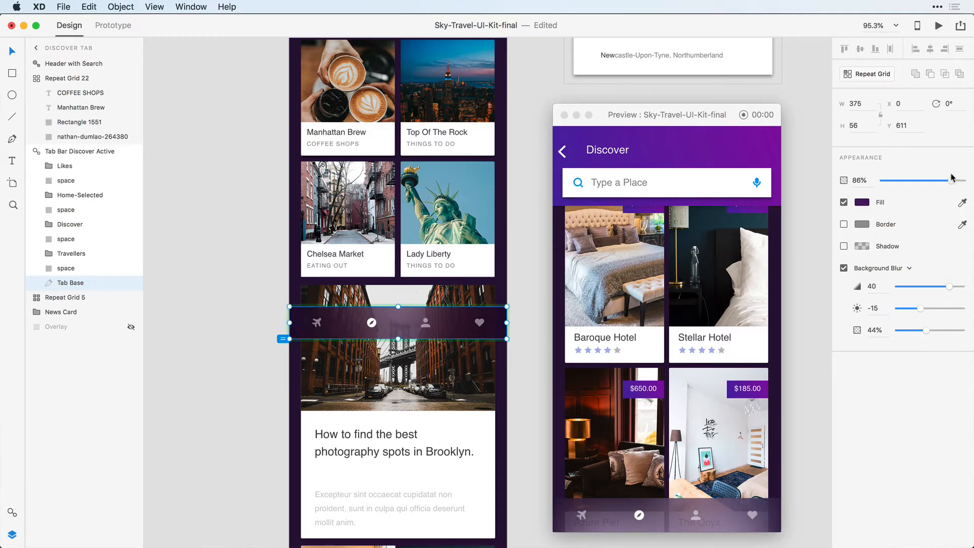
drag(951, 177, 972, 184)
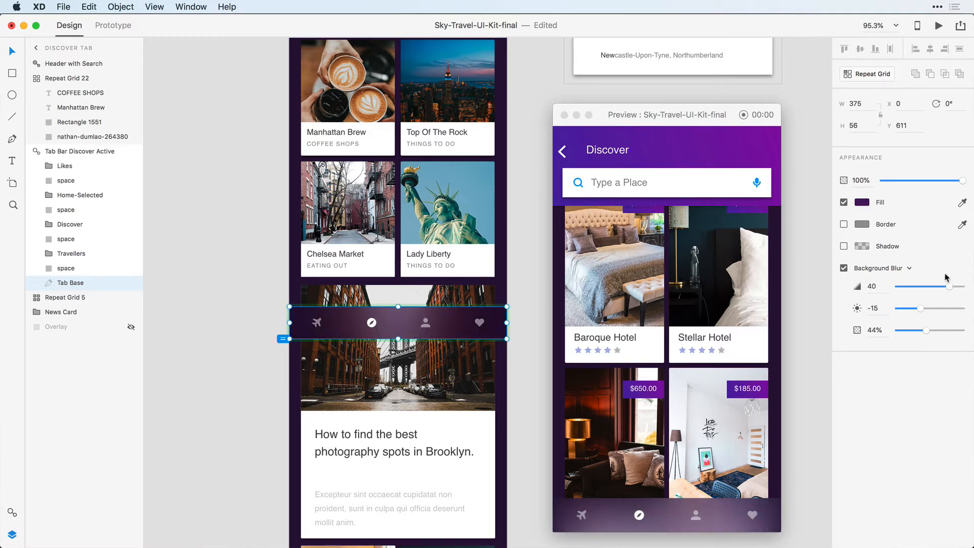
drag(946, 286, 913, 289)
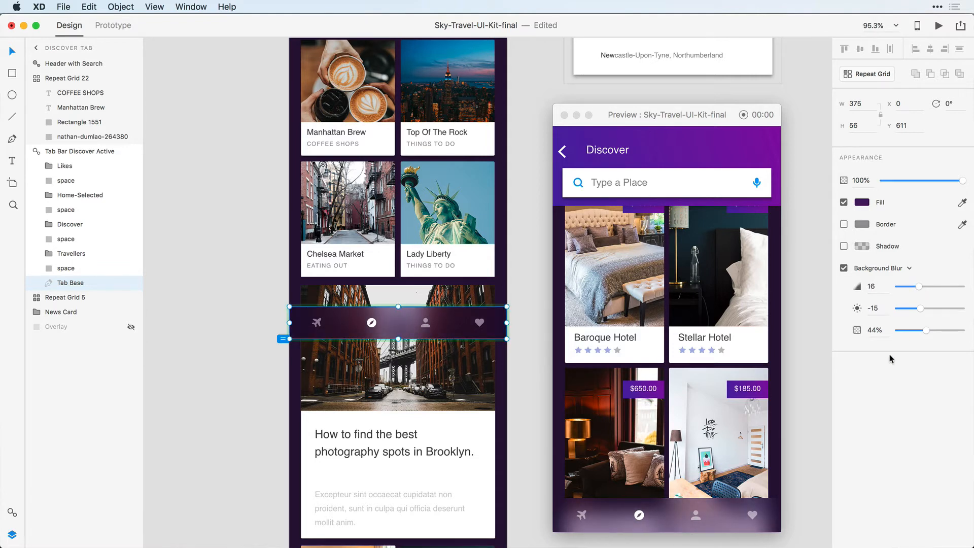
Step: Reposition the preview window and scroll the Discover screen to check the blurred tab bar over the moving content
drag(684, 120, 715, 73)
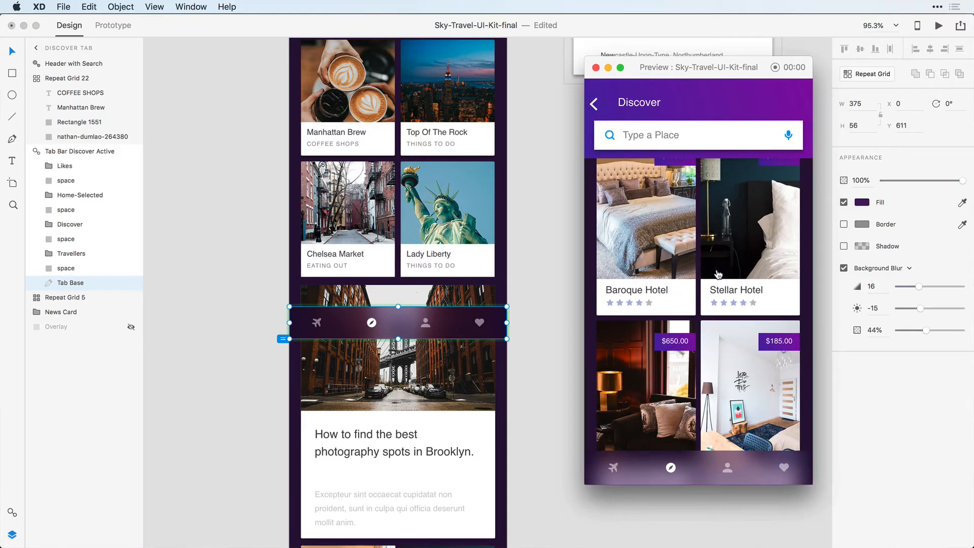
scroll(743, 328, down, 2)
scroll(743, 328, up, 5)
scroll(742, 328, up, 3)
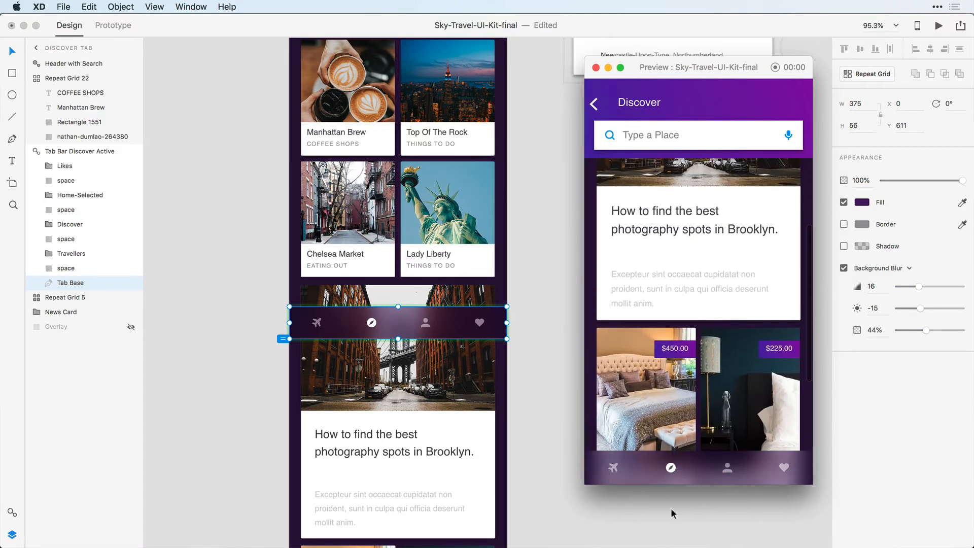
scroll(713, 339, up, 4)
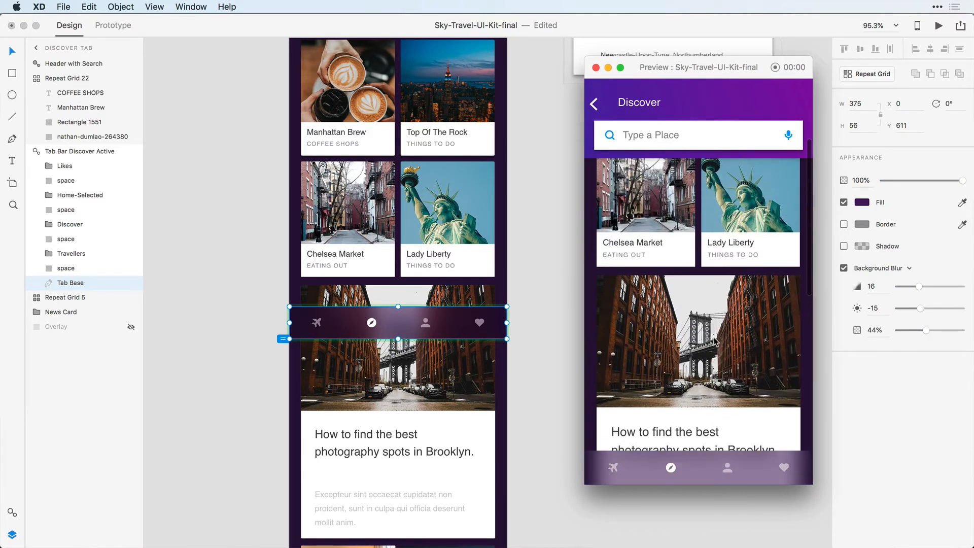
scroll(714, 342, down, 5)
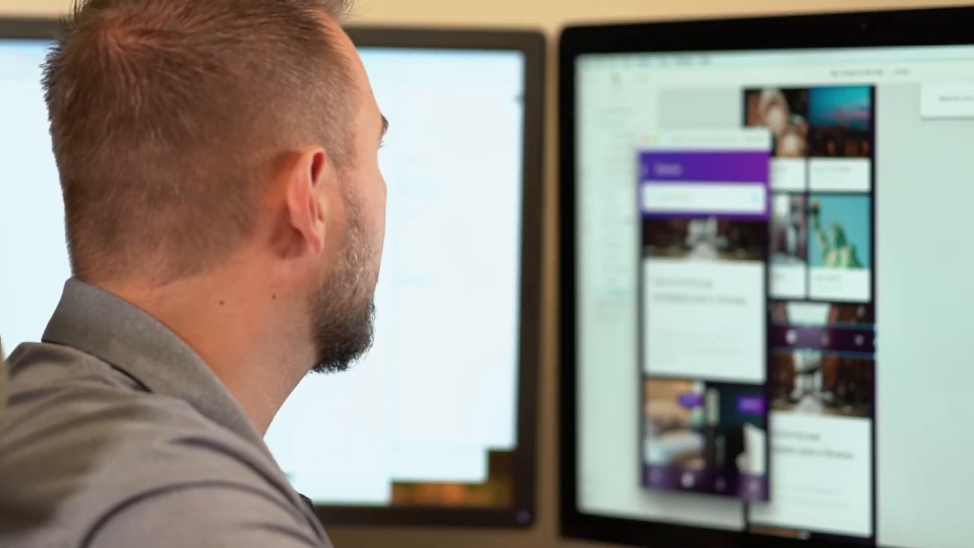
Step: Delete the dark overlay and the hotel photo and details above the payment card on the 3. Hotel Card with Payment artboard
scroll(687, 223, down, 5)
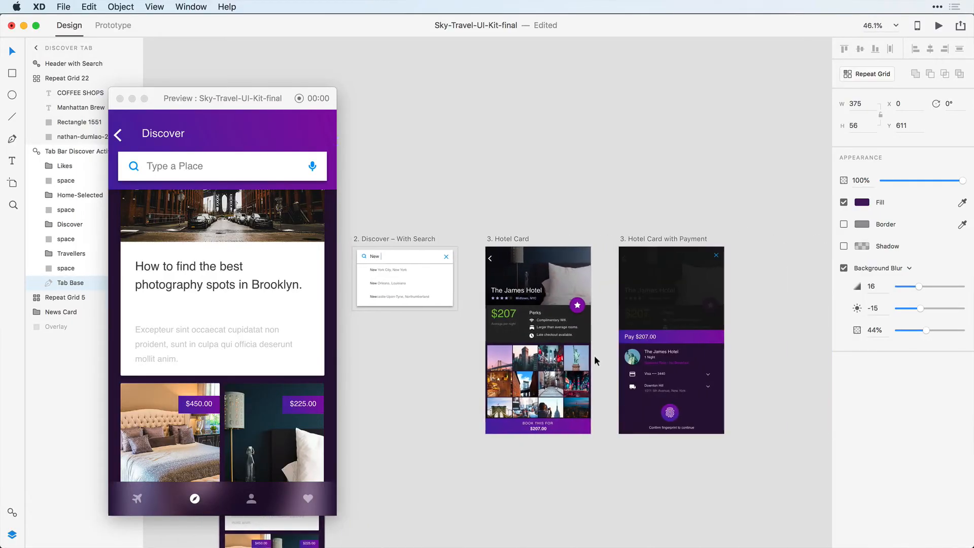
scroll(596, 354, up, 5)
scroll(600, 354, down, 3)
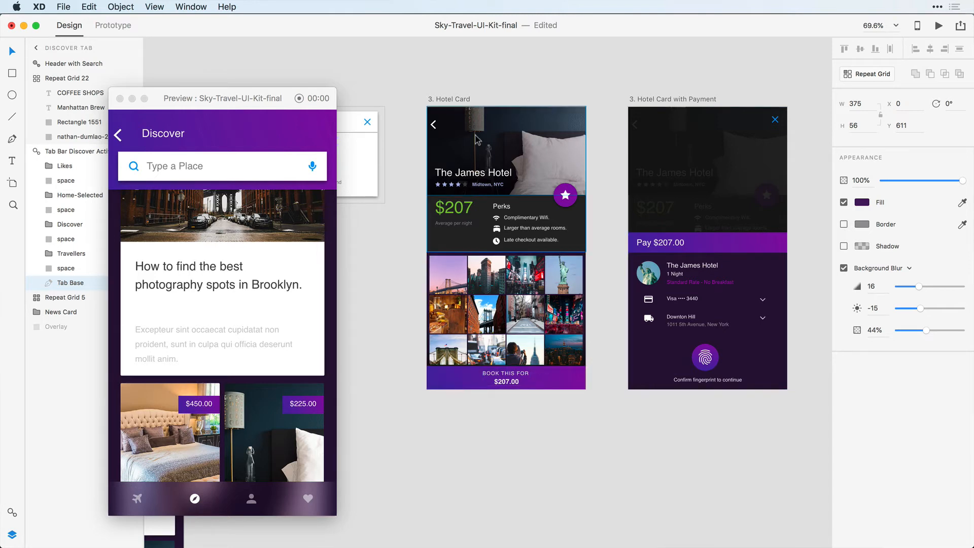
drag(807, 78, 620, 199)
click(658, 107)
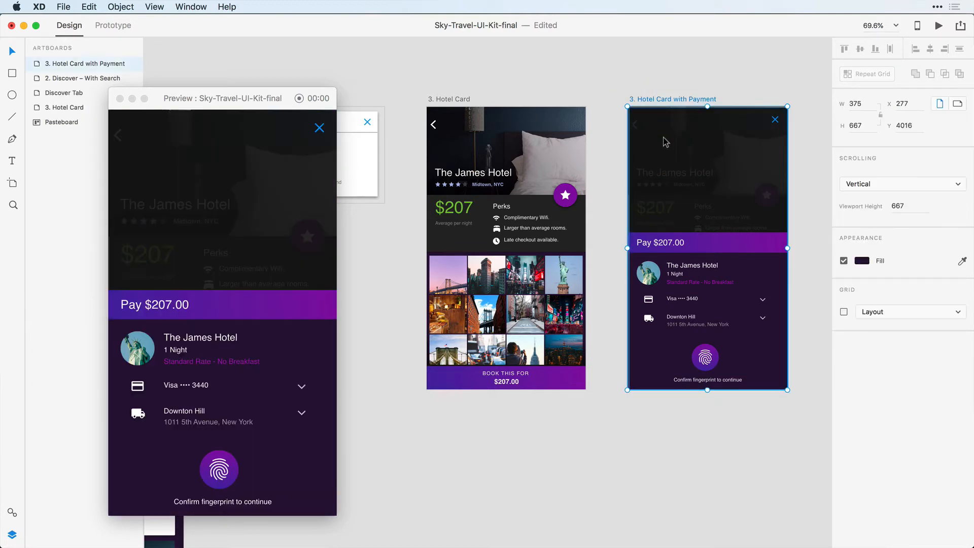
click(666, 142)
drag(667, 142, 729, 164)
key(Delete)
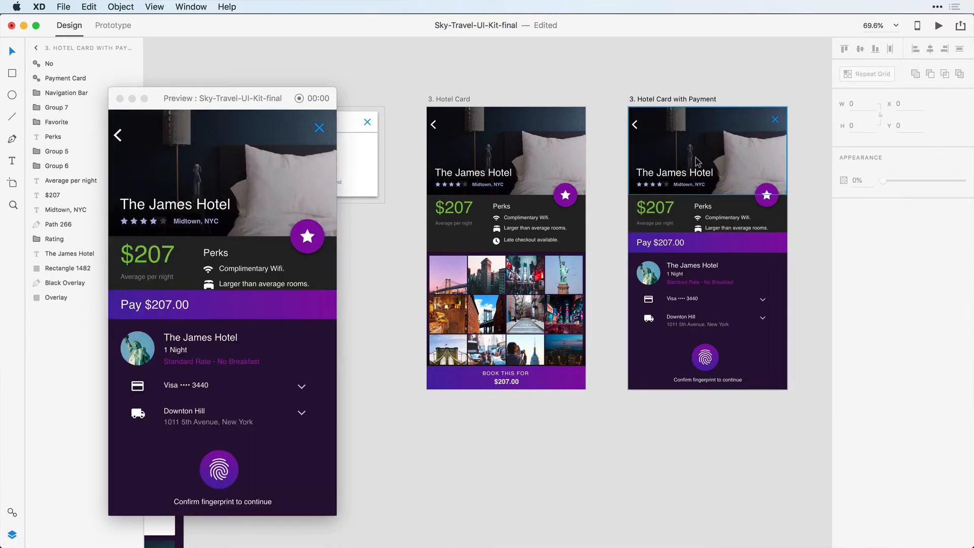
drag(620, 121, 792, 228)
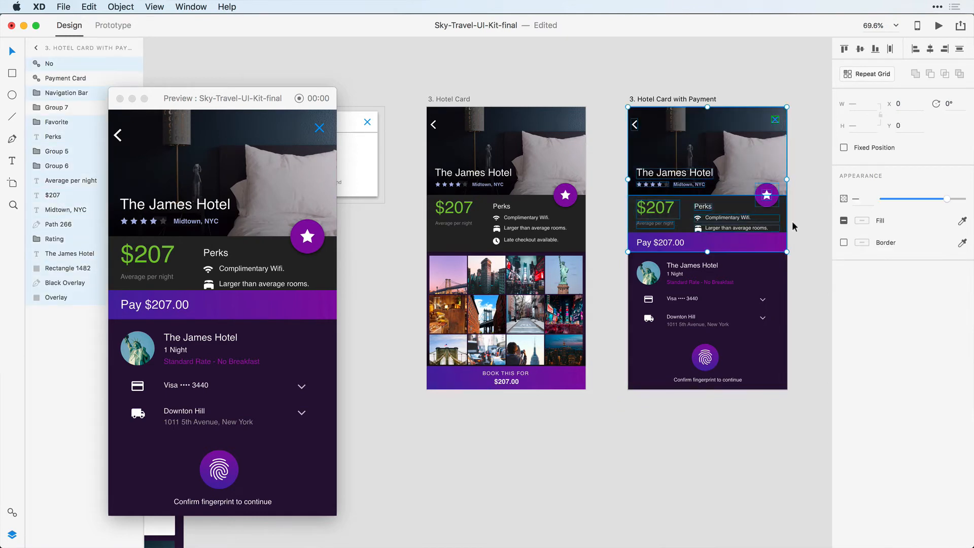
key(Delete)
Step: Turn off the fill of the Hotel Card with Payment artboard and move the payment card to the artboard's top edge
click(652, 103)
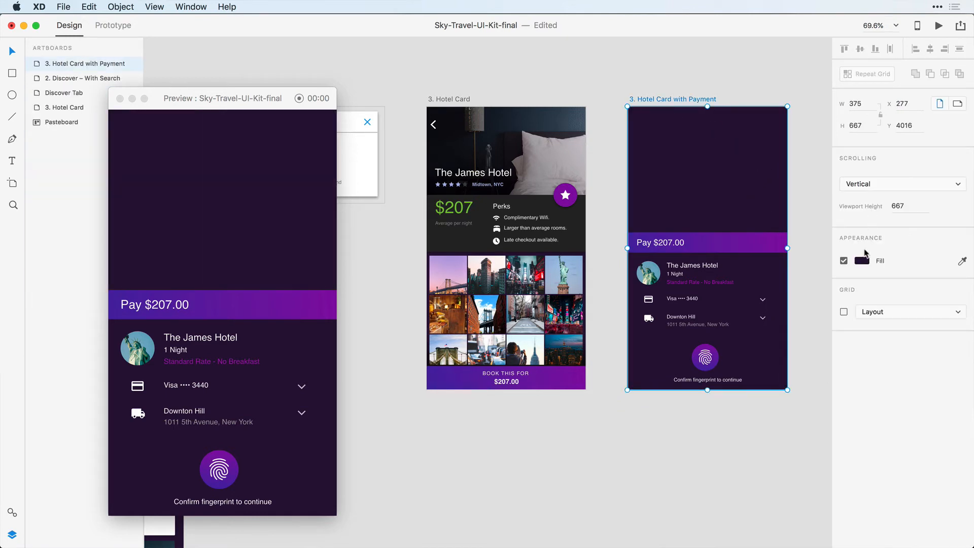
click(843, 260)
drag(813, 243, 649, 226)
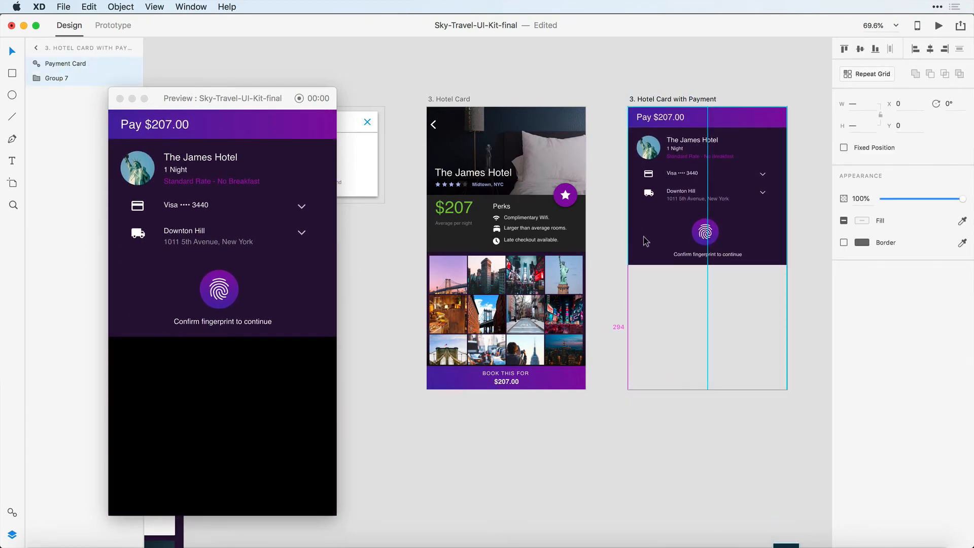
click(744, 89)
Step: Enable Background Blur on the purple rectangle behind the payment card's Pay heading
click(725, 118)
double_click(726, 118)
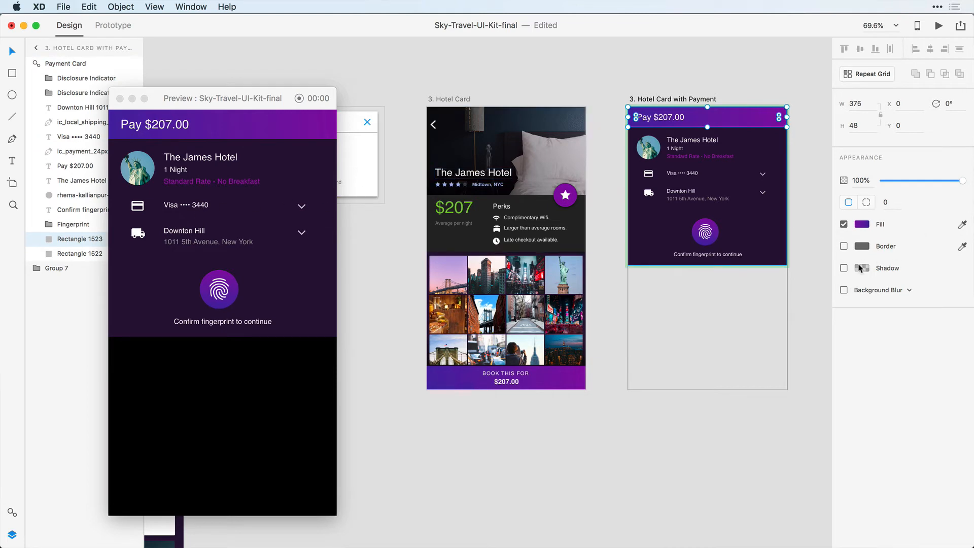
click(843, 290)
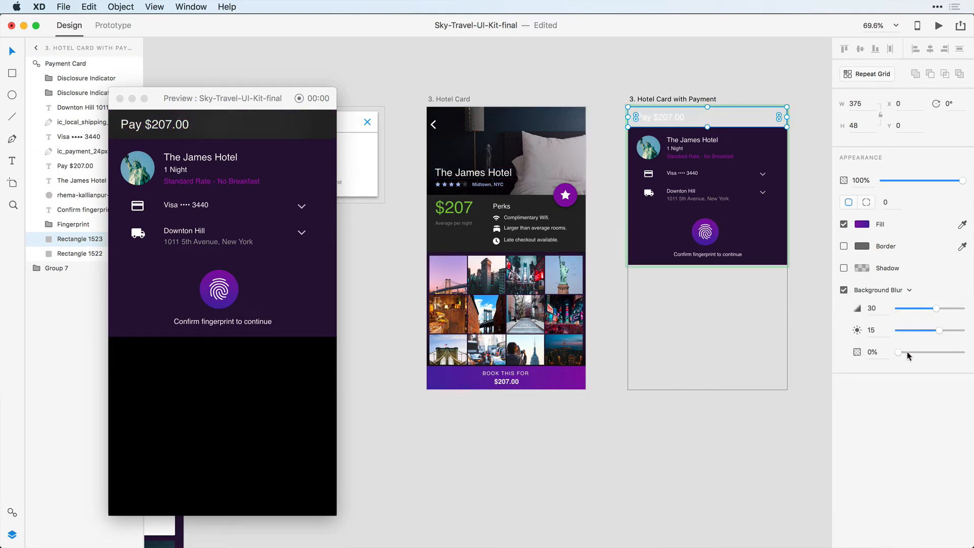
Step: Set the Pay header rectangle's background blur opacity to 78% and shorten the Hotel Card with Payment artboard to a height of 371
drag(900, 353, 946, 362)
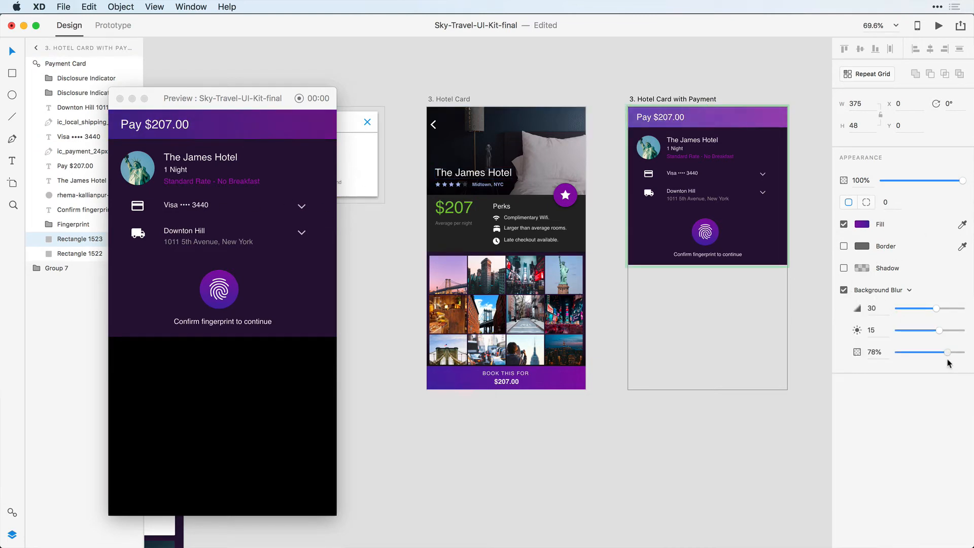
click(734, 293)
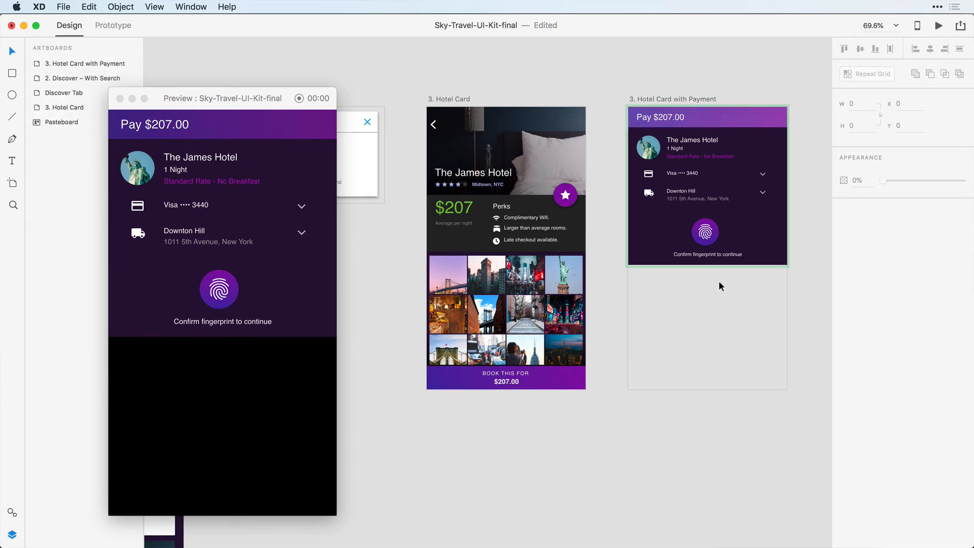
click(695, 358)
drag(706, 389, 702, 263)
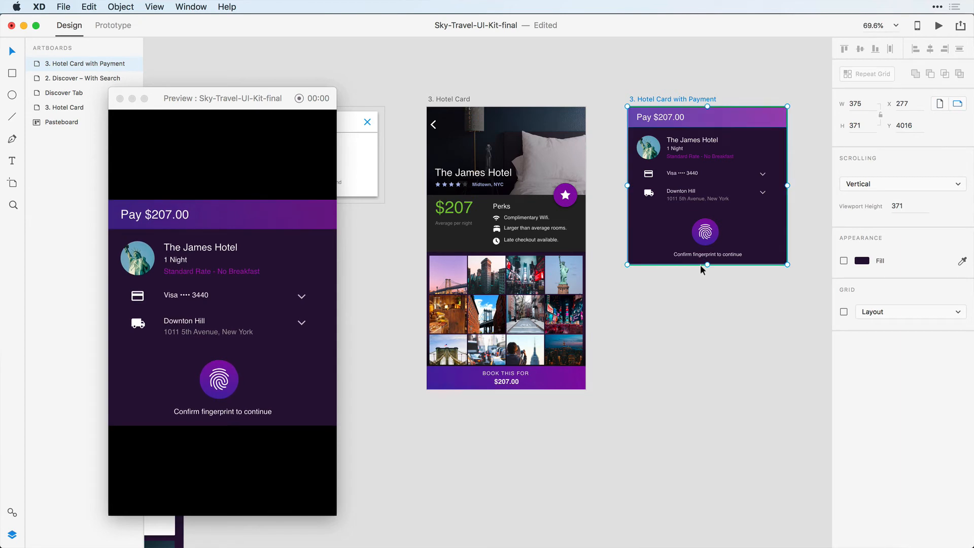
Step: Link the Hotel Card's booking button to the Hotel Card with Payment artboard as an overlay aligned with the Hotel Card's bottom edge
click(623, 352)
click(531, 381)
click(113, 26)
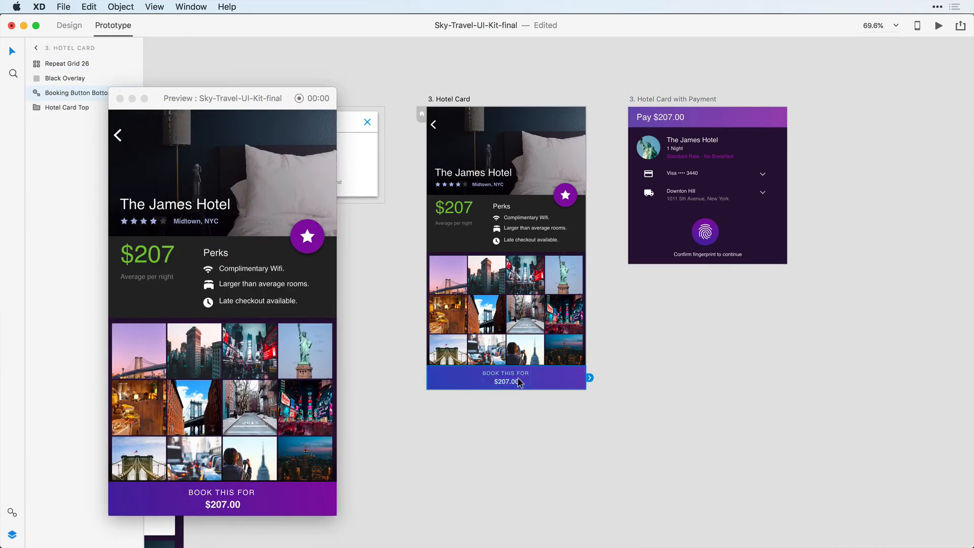
drag(591, 382, 699, 161)
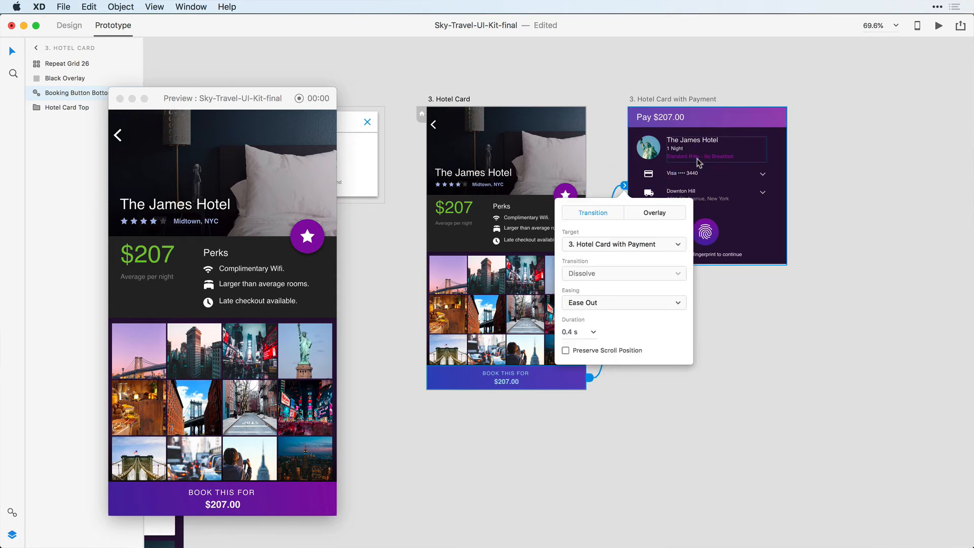
click(659, 213)
drag(506, 248, 505, 318)
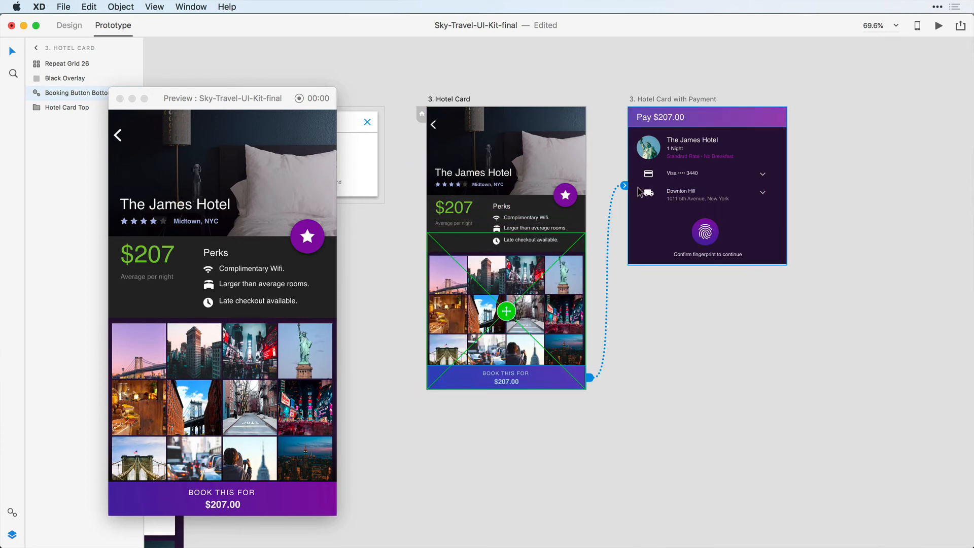
Step: Set the payment overlay's transition to Slide Up
click(624, 186)
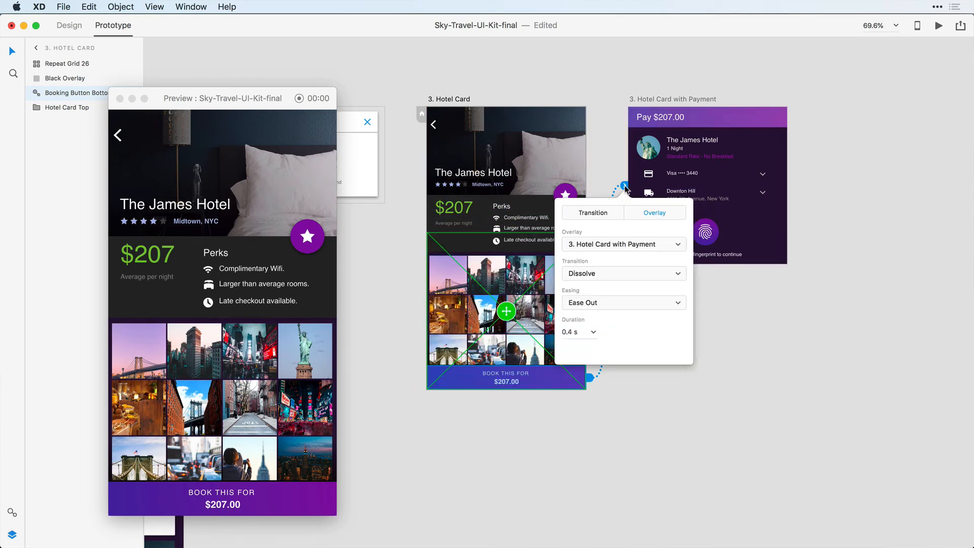
click(609, 278)
click(611, 311)
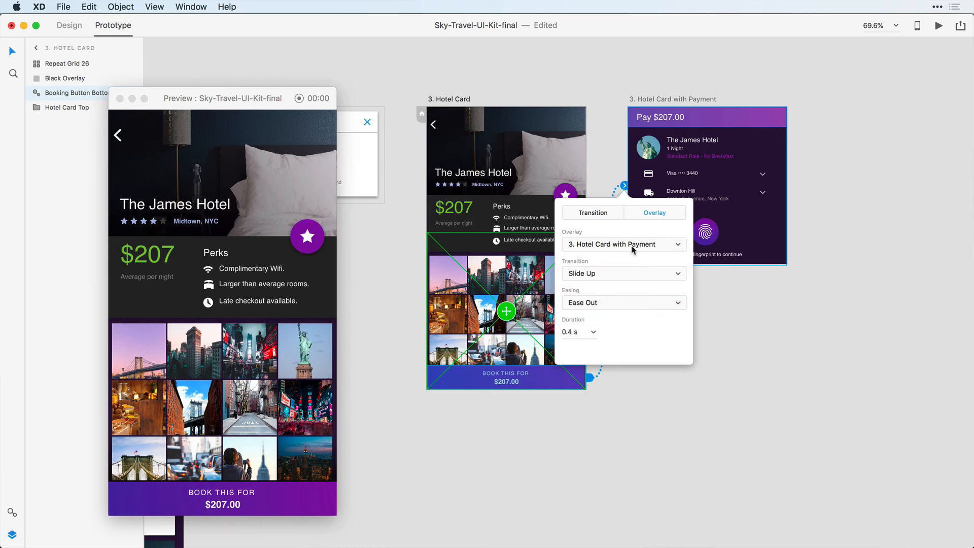
Step: Preview the Hotel Card and repeatedly open and dismiss the payment overlay from the booking button to check its slide animation
click(938, 27)
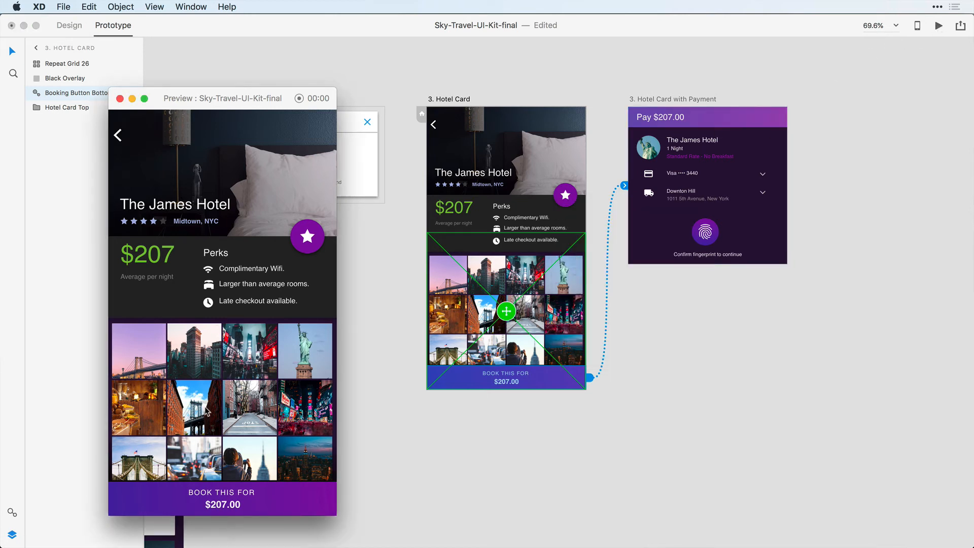
click(219, 507)
click(244, 197)
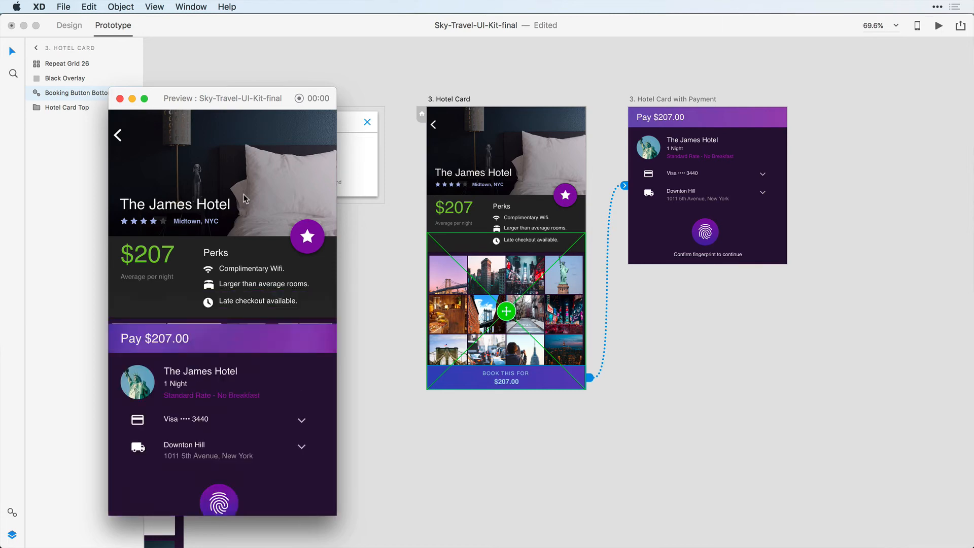
click(223, 494)
click(249, 197)
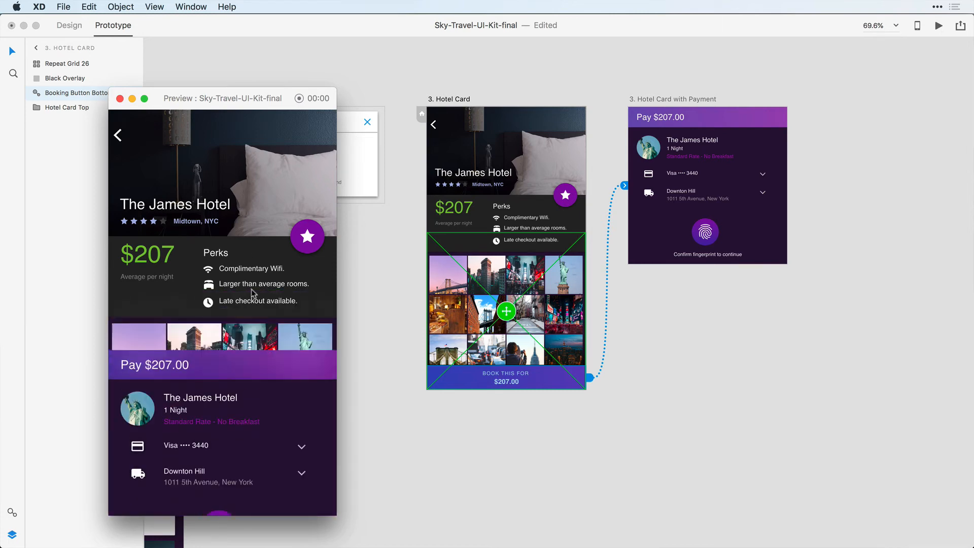
click(231, 509)
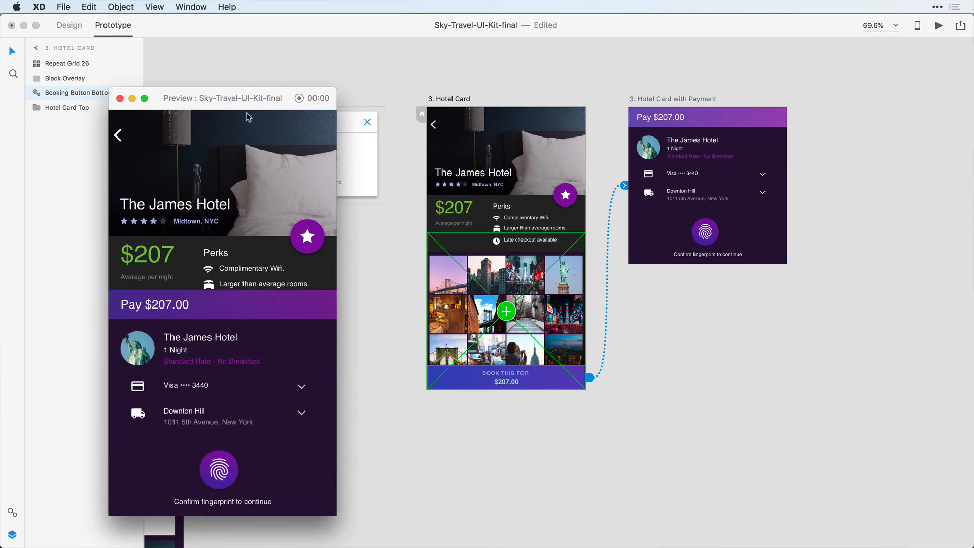
Step: Lower the Pay header rectangle's background blur opacity to 56% and its blur amount to 19
drag(228, 104, 374, 74)
click(725, 124)
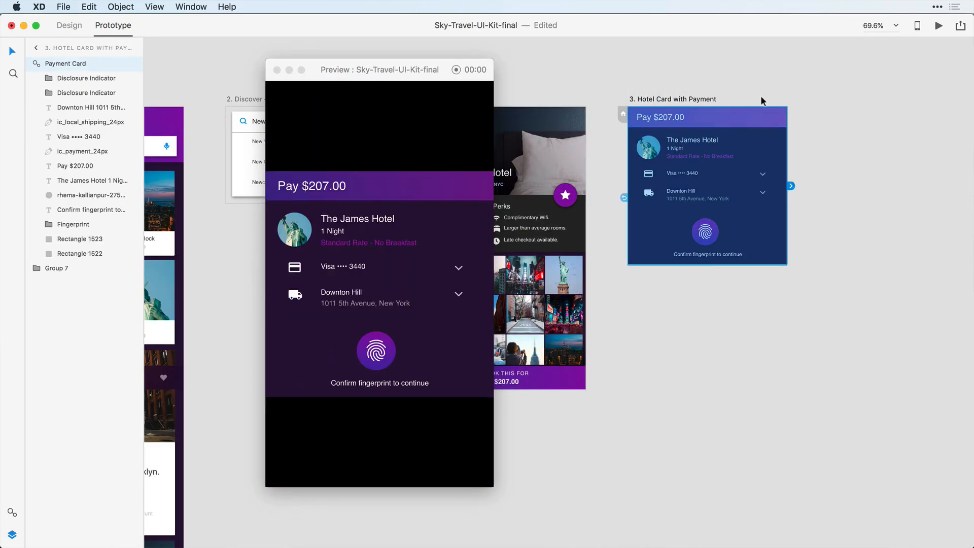
click(70, 25)
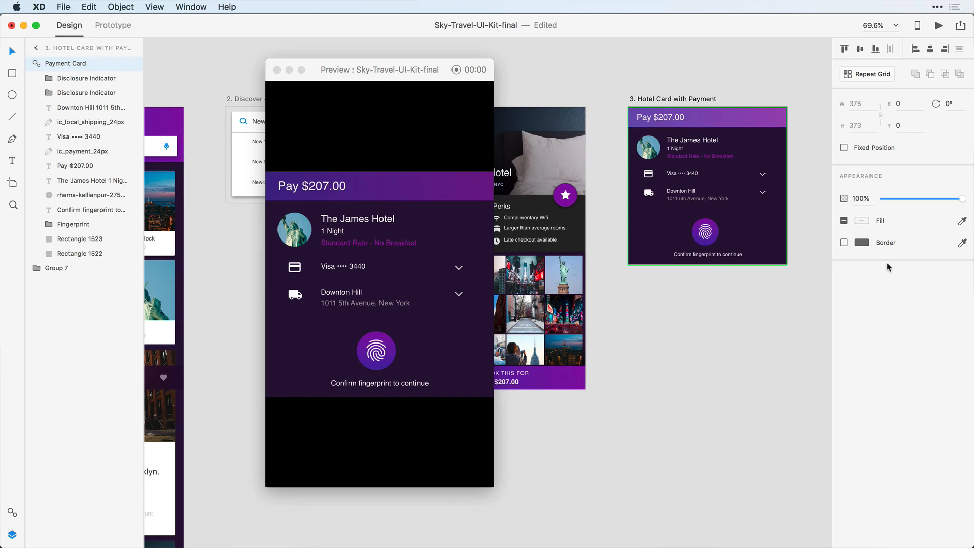
double_click(738, 125)
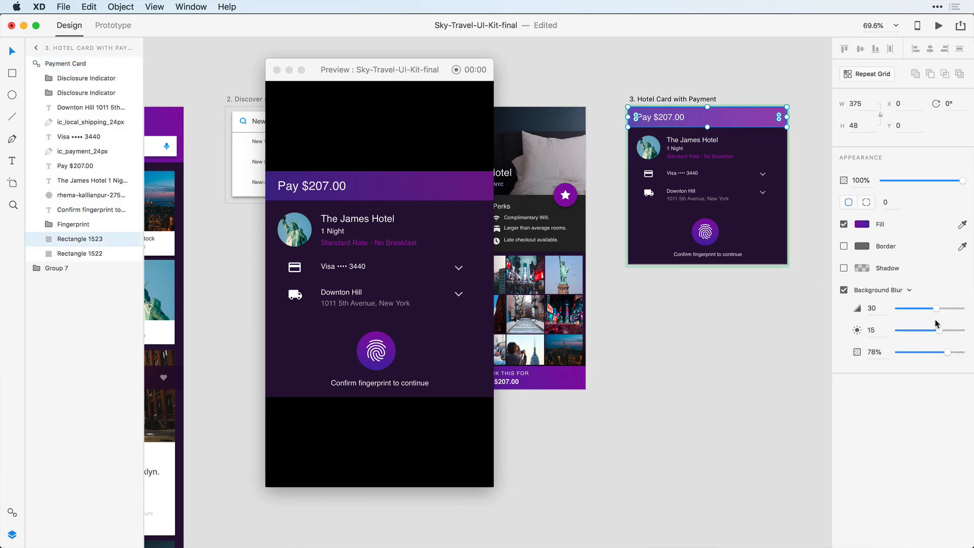
drag(944, 354, 930, 355)
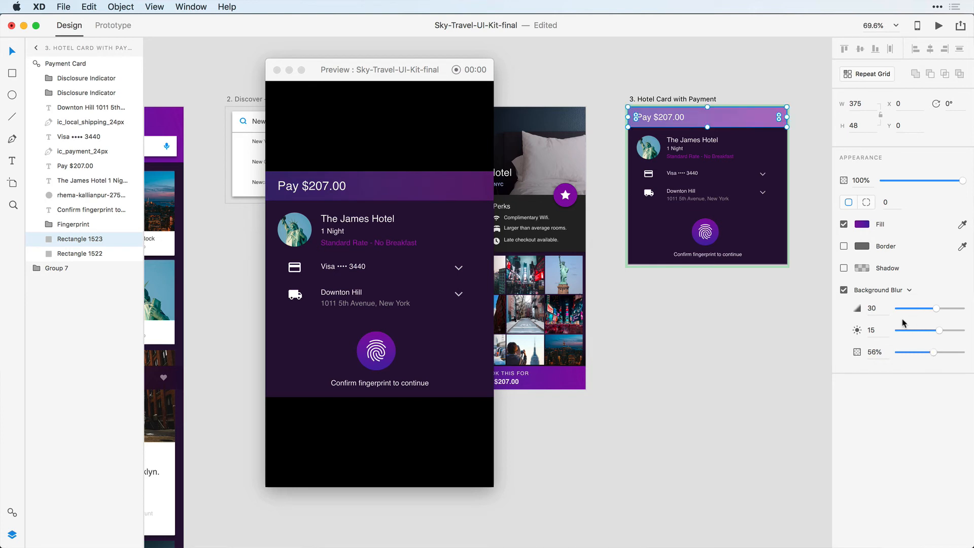
drag(936, 308, 922, 309)
Step: Preview the Hotel Card artboard and open and dismiss the payment overlay to check the blurred Pay header over the hotel content
click(422, 151)
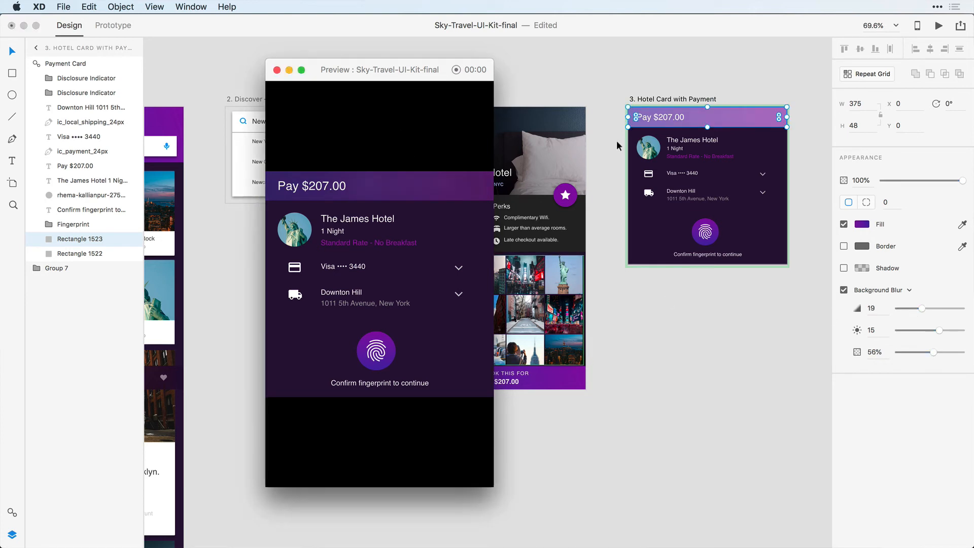
click(557, 133)
scroll(545, 126, left, 5)
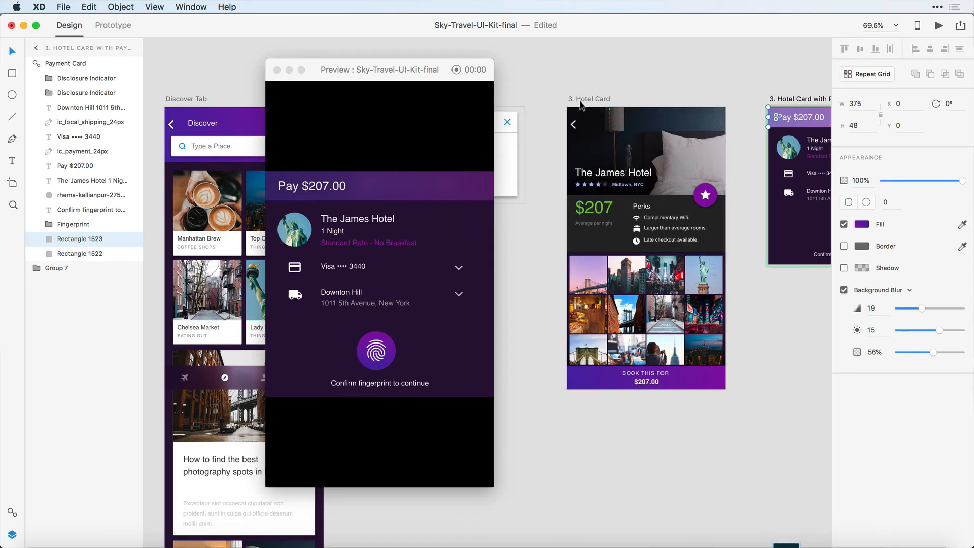
click(581, 101)
click(384, 485)
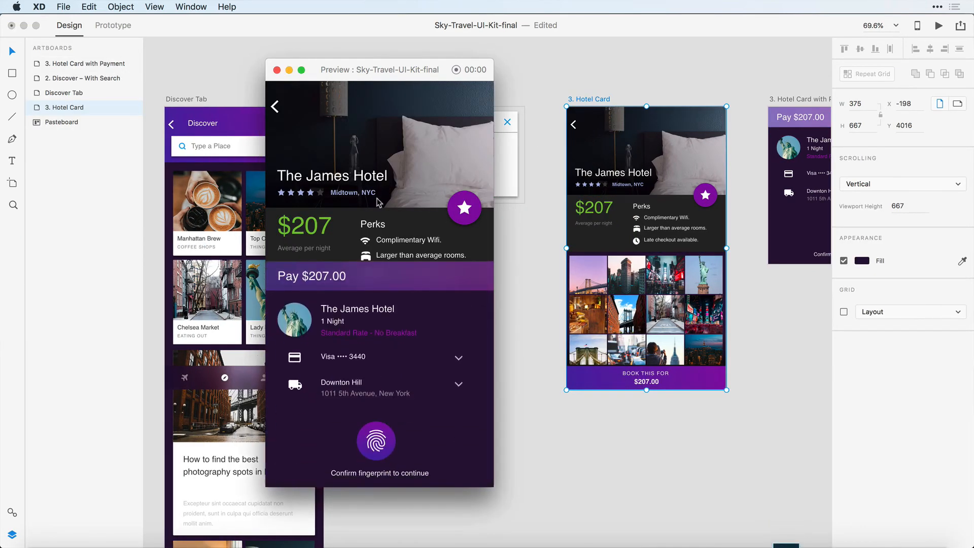
click(388, 483)
click(400, 485)
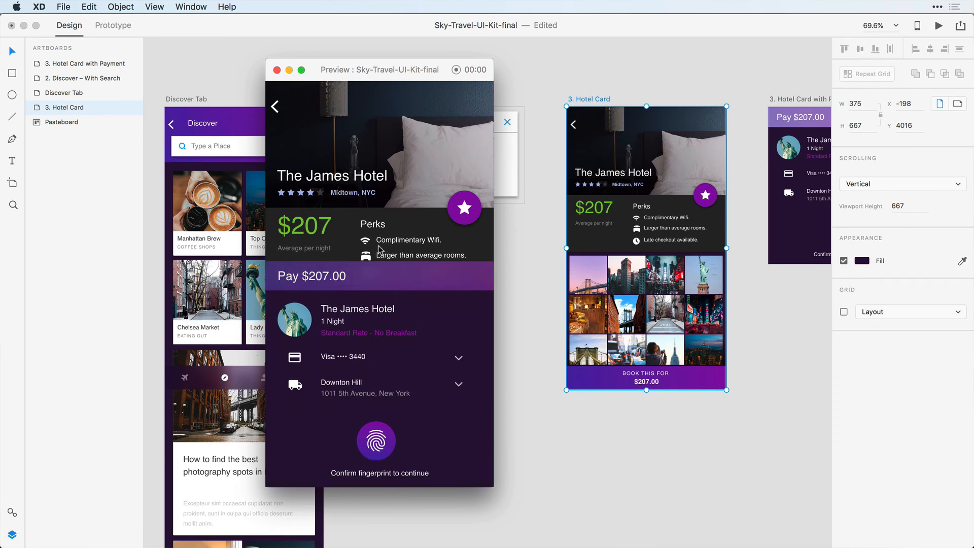
click(410, 329)
click(412, 474)
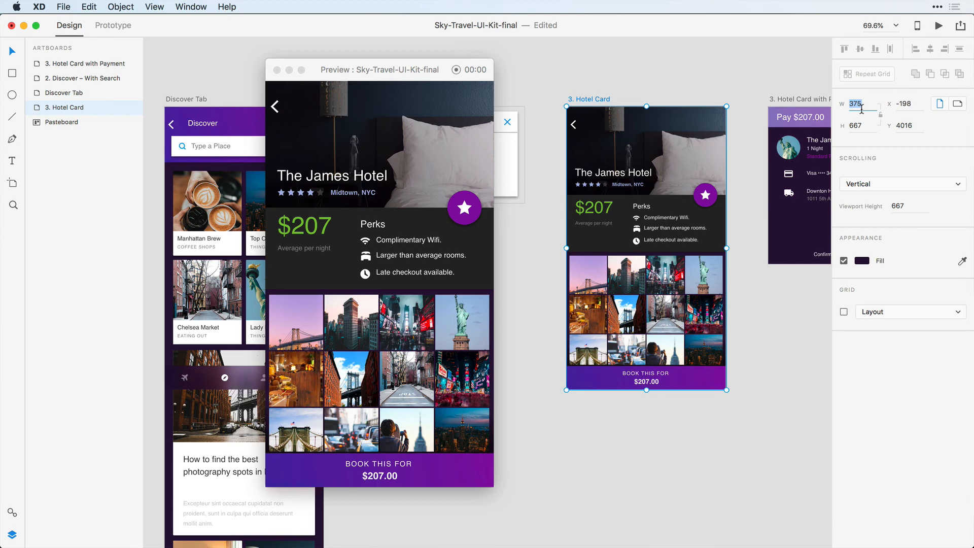
click(750, 159)
scroll(751, 152, right, 3)
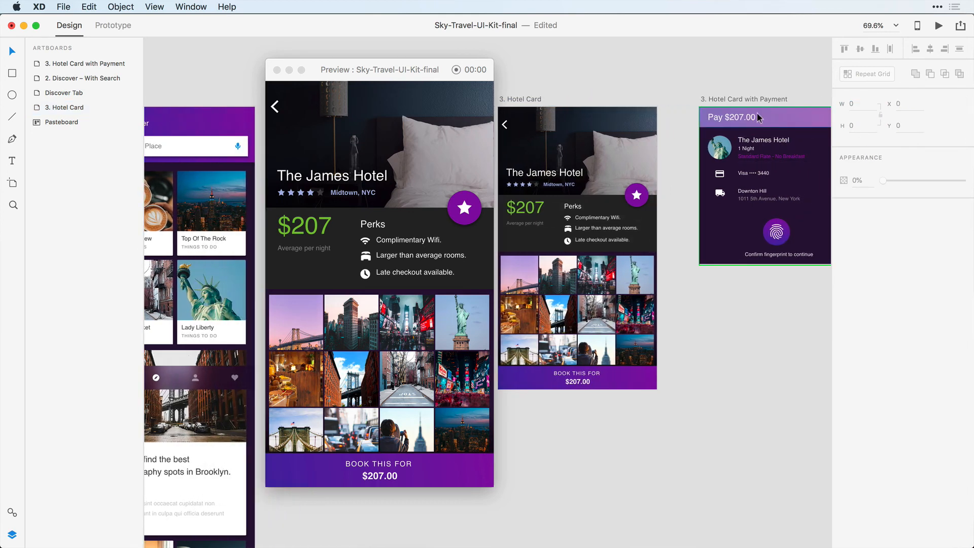